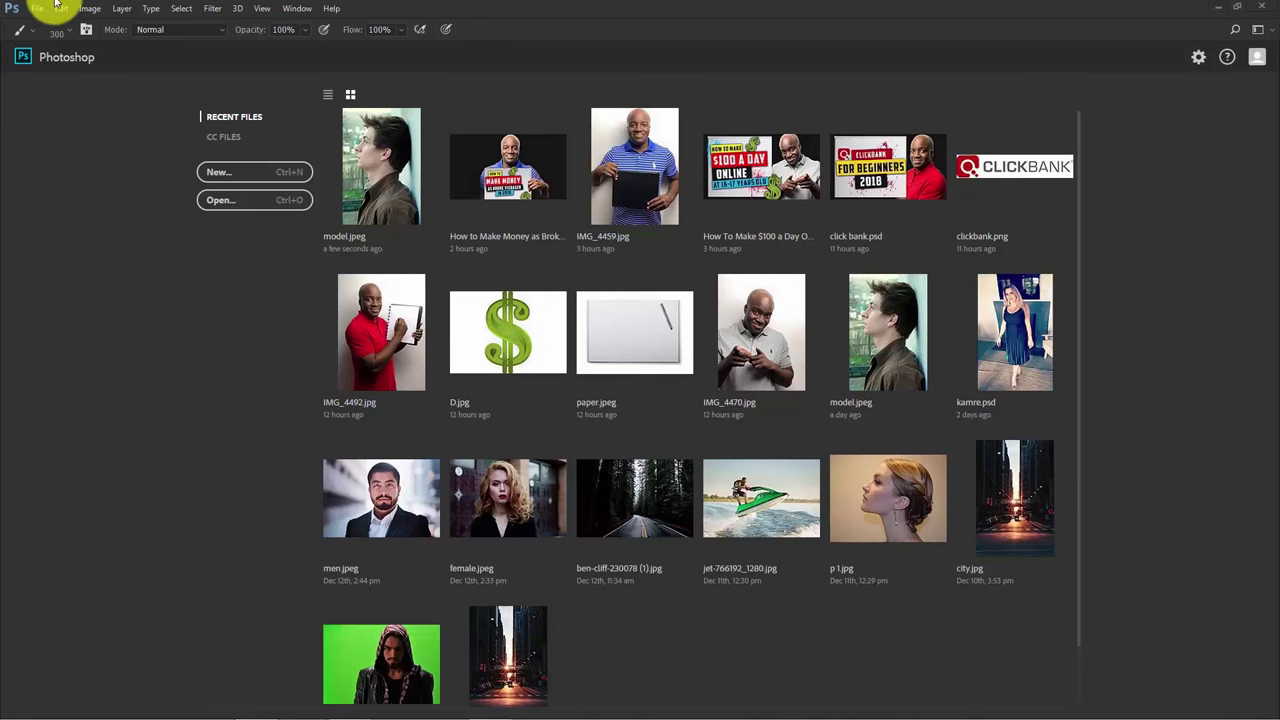
Step: Open the model.jpeg photo from the project folder
left_click(38, 8)
left_click(48, 34)
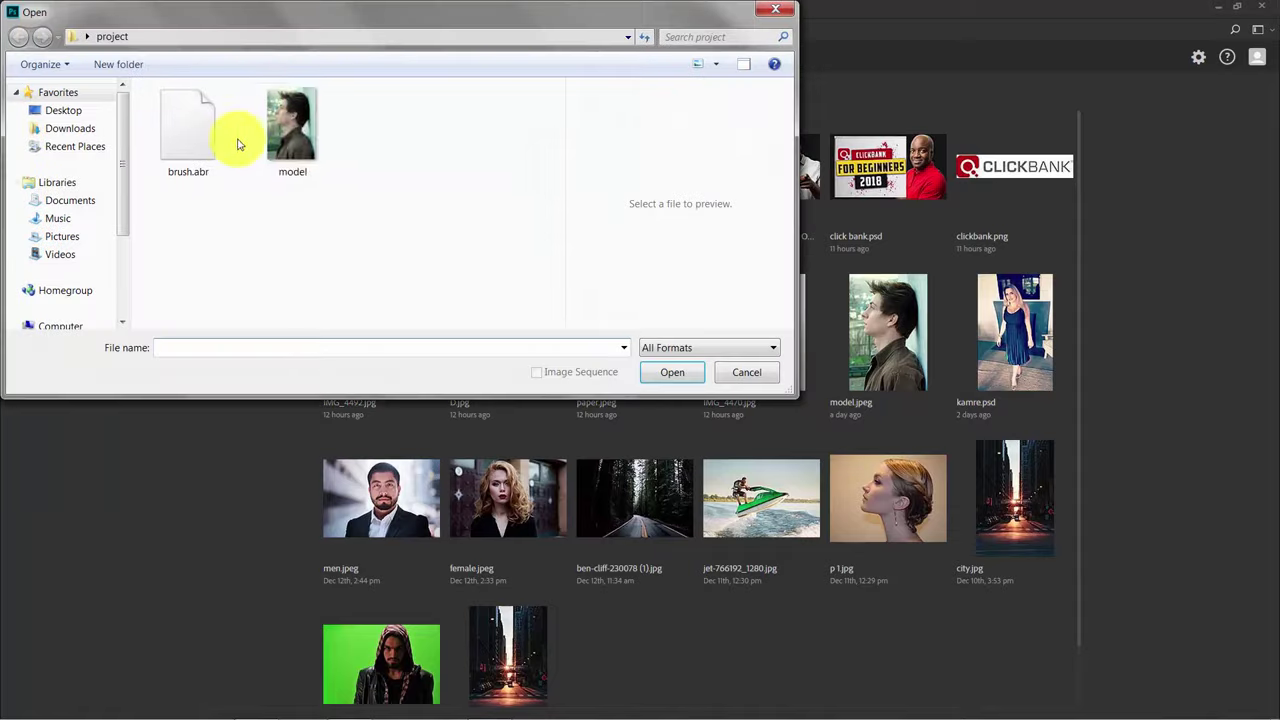
left_click(269, 148)
left_click(669, 371)
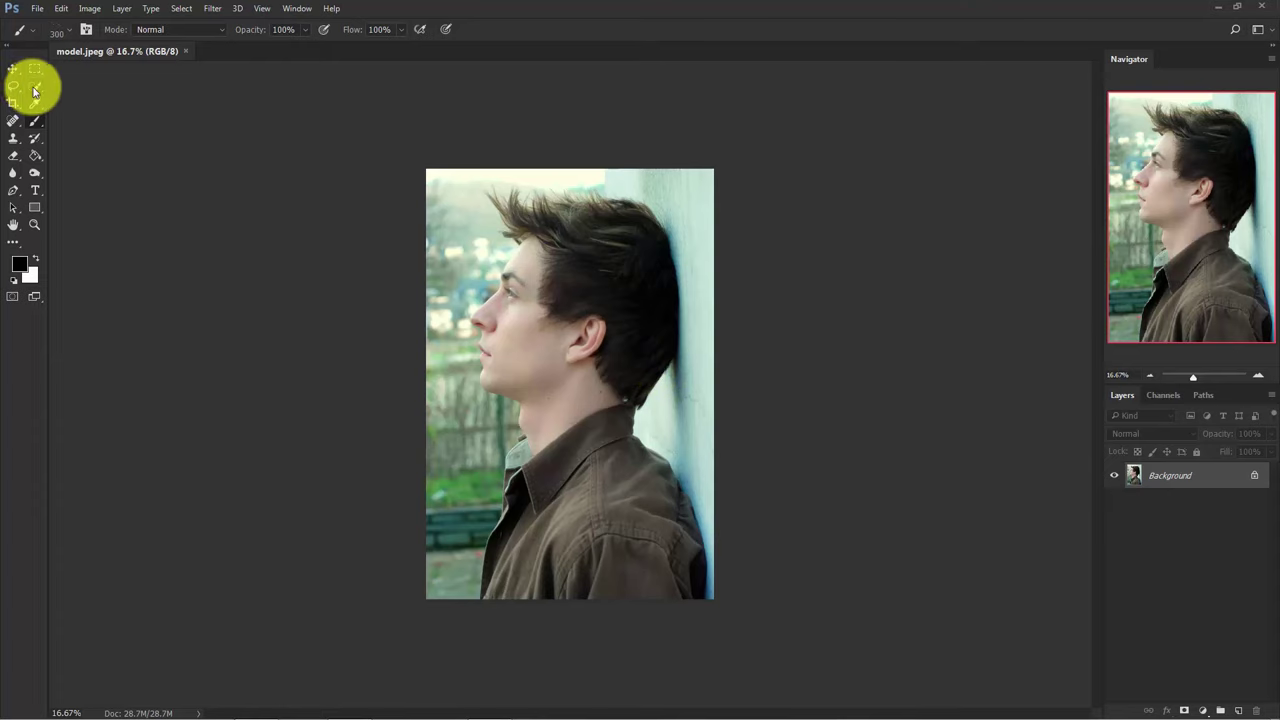
Step: Quick-select the man's shirt, neck and head, then tighten the selection along the neck edge while zoomed in
left_click_drag(35, 91, 114, 86)
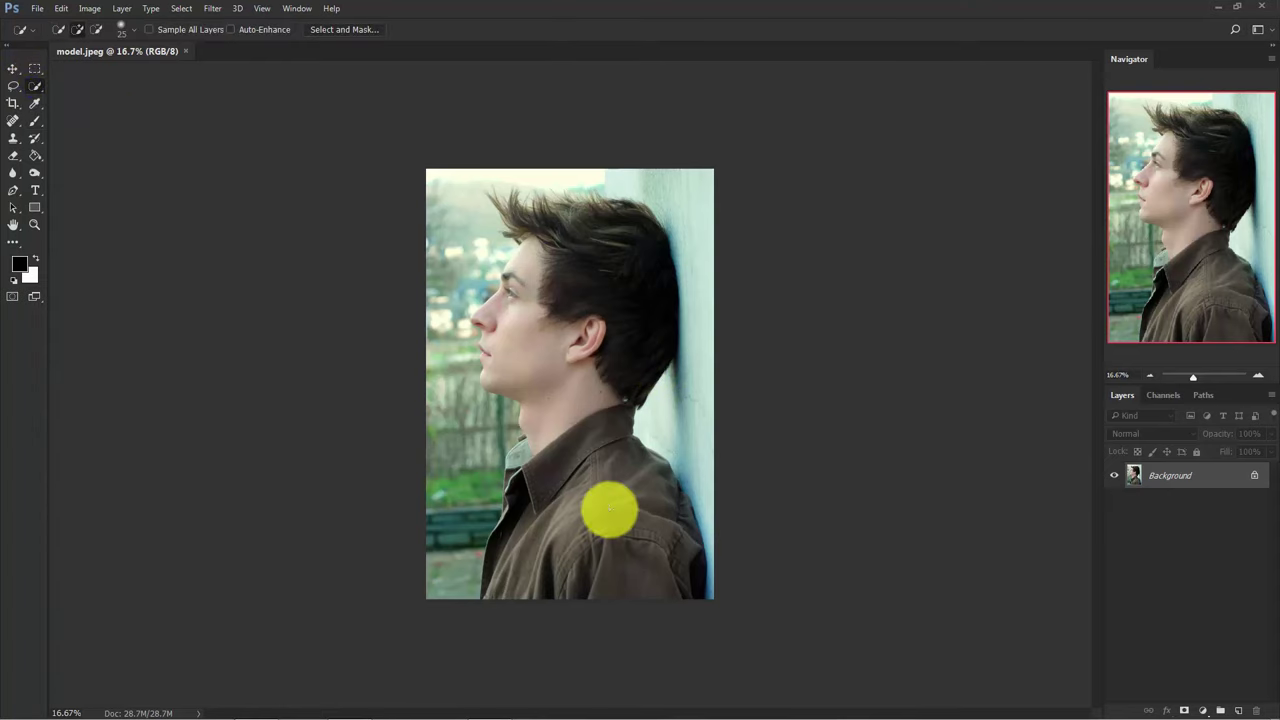
mouse_move(609, 511)
left_mouse_down()
mouse_move(615, 554)
mouse_move(524, 575)
mouse_move(513, 554)
mouse_move(554, 363)
mouse_move(557, 275)
mouse_move(555, 240)
mouse_move(508, 214)
left_mouse_up()
key("ctrl+plus")
key("ctrl+plus")
key("ctrl+plus")
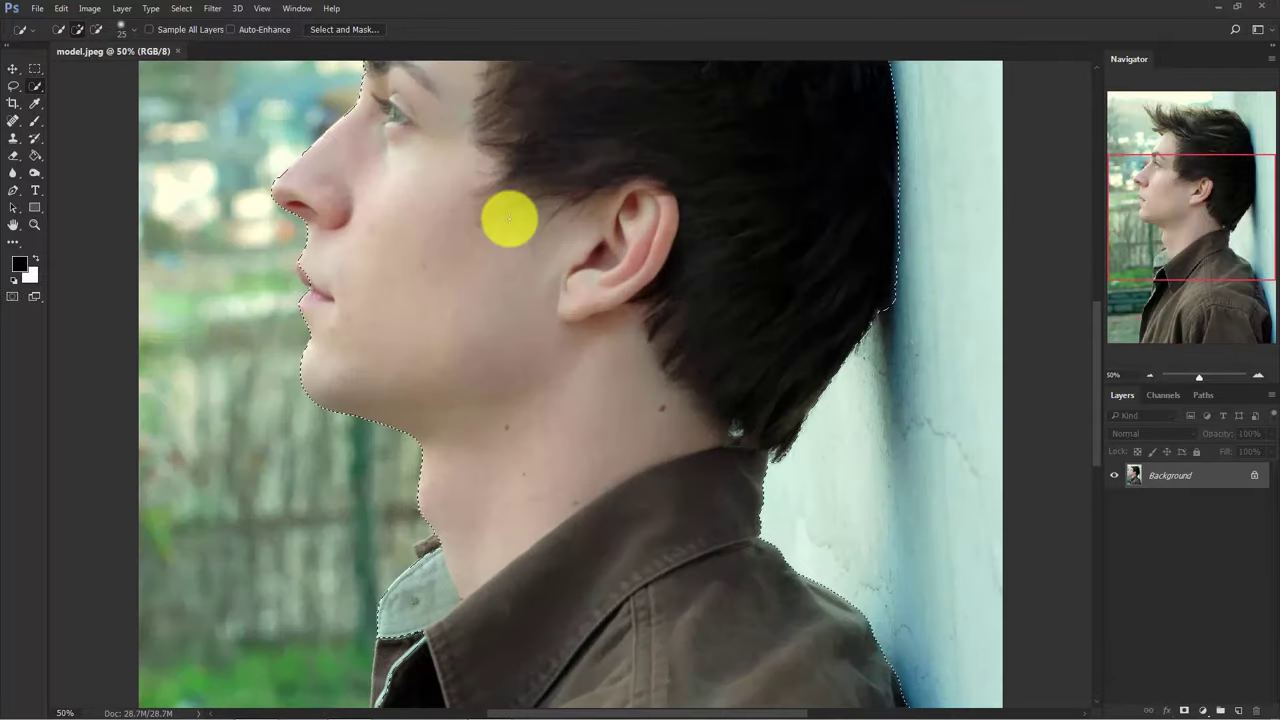
scroll(500, 440, "down", 2)
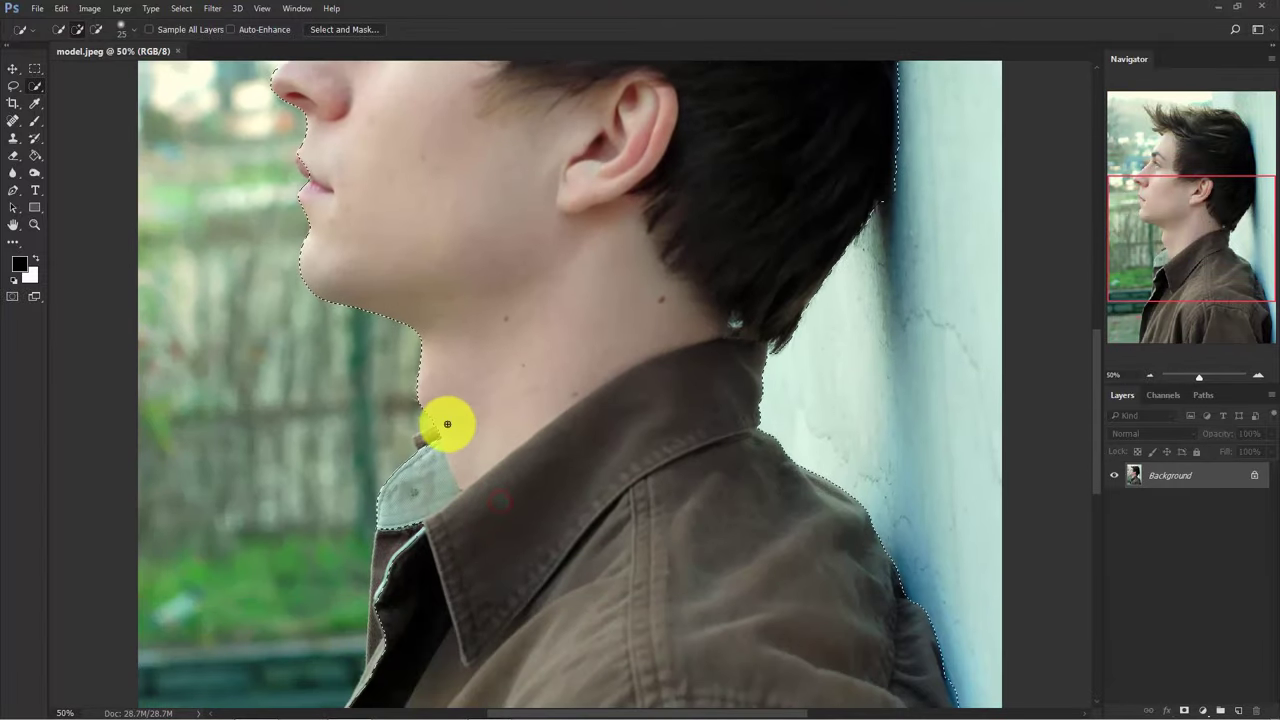
scroll(450, 430, "up", 5)
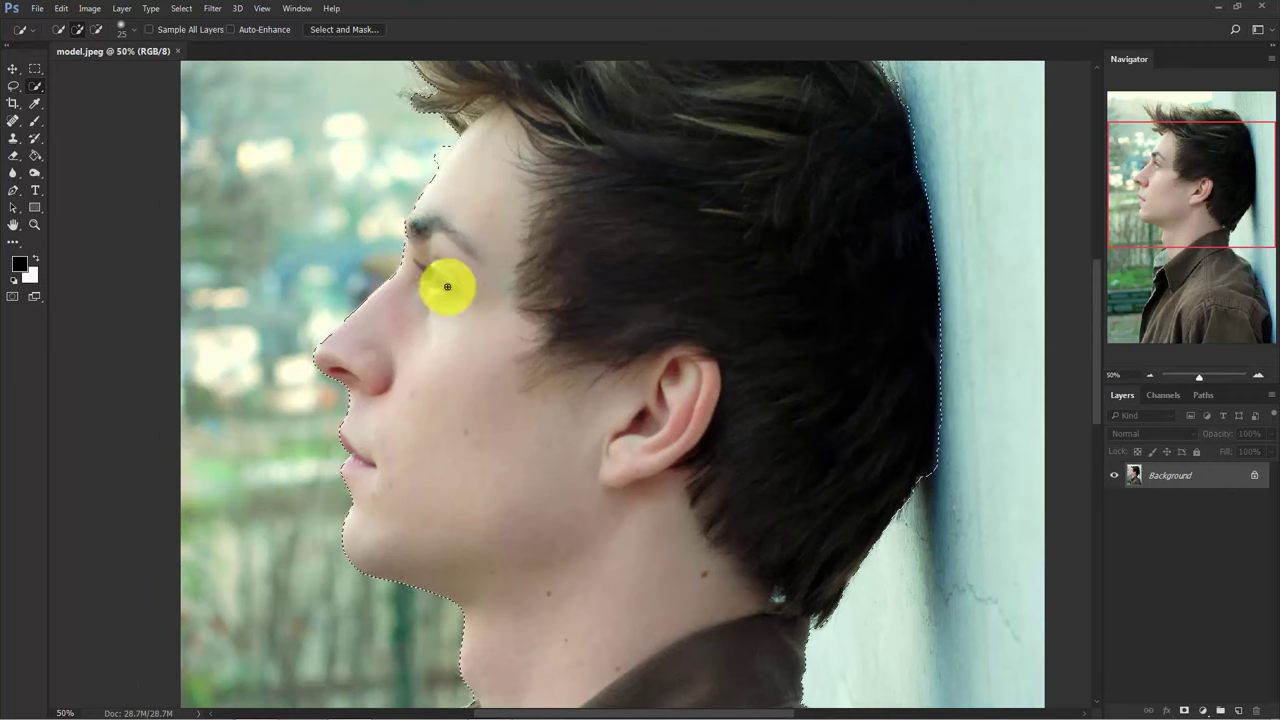
left_click_drag(567, 529, 461, 280)
scroll(461, 280, "down", 2)
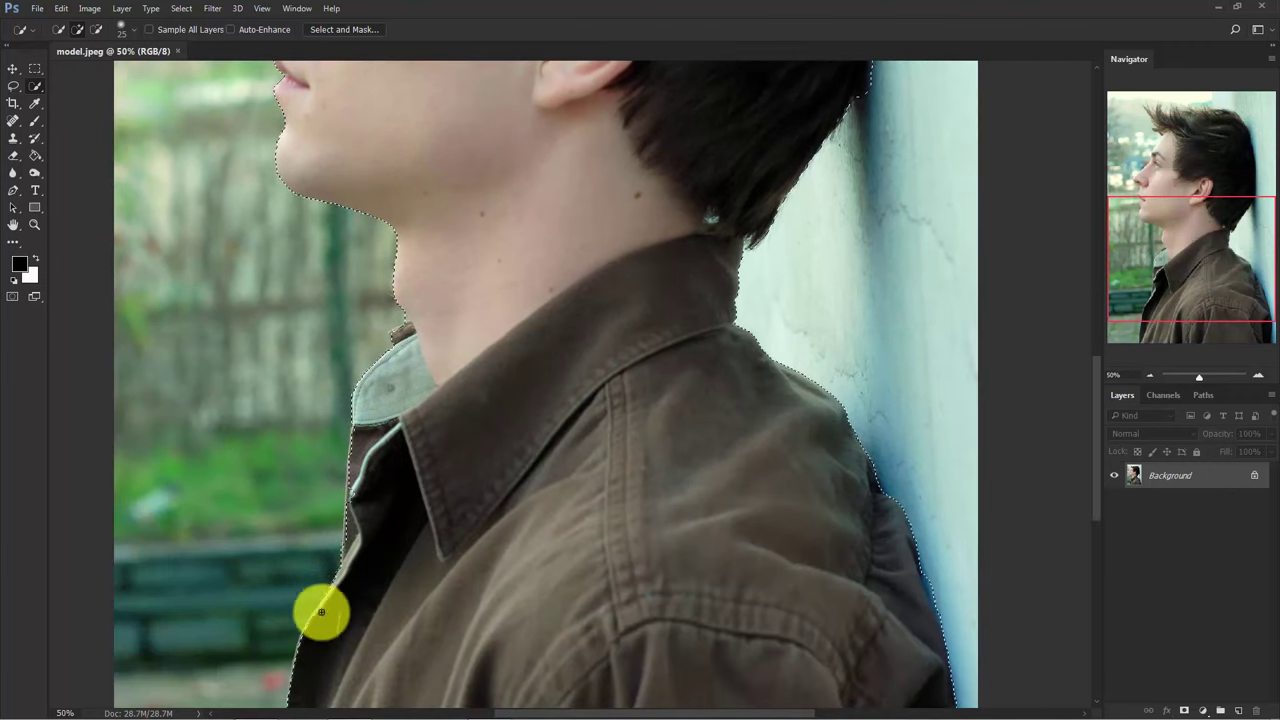
scroll(504, 436, "down", 2)
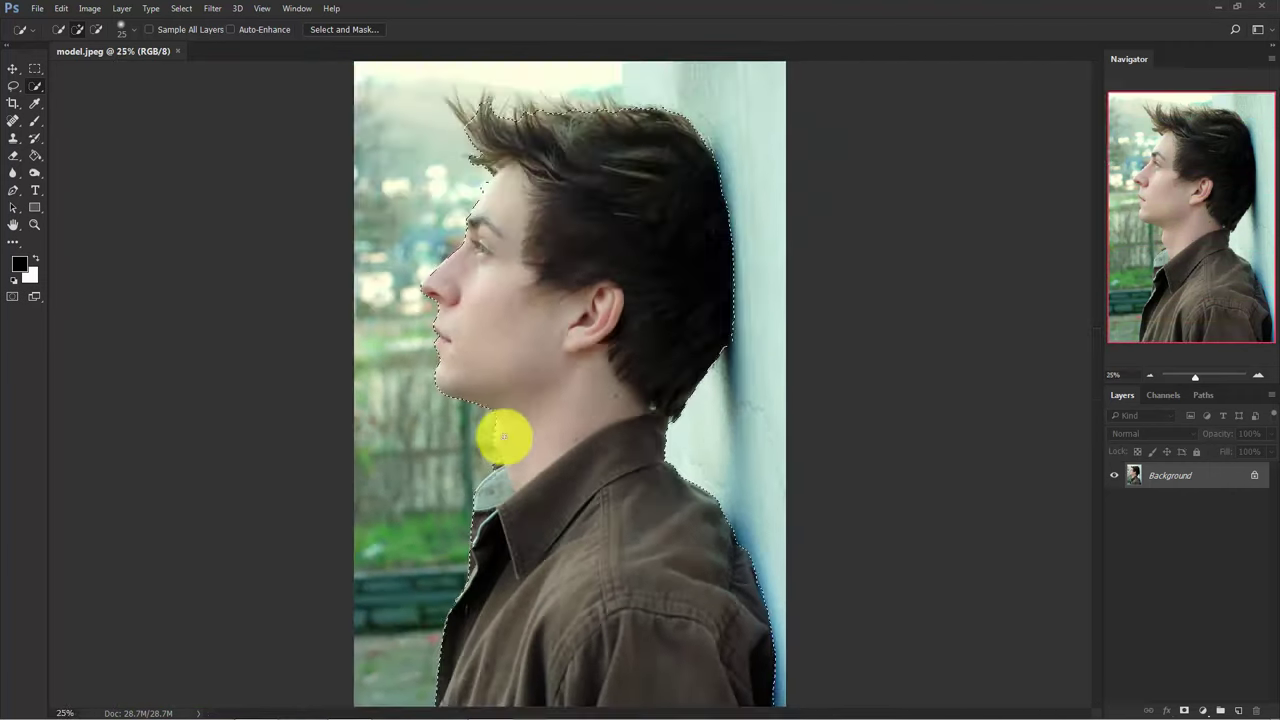
mouse_move(504, 436)
left_mouse_down()
mouse_move(517, 423)
mouse_move(491, 391)
left_mouse_up()
Step: In Select and Mask, brush the hair edges with Refine Edge Brush and set output to New Layer
left_click(341, 29)
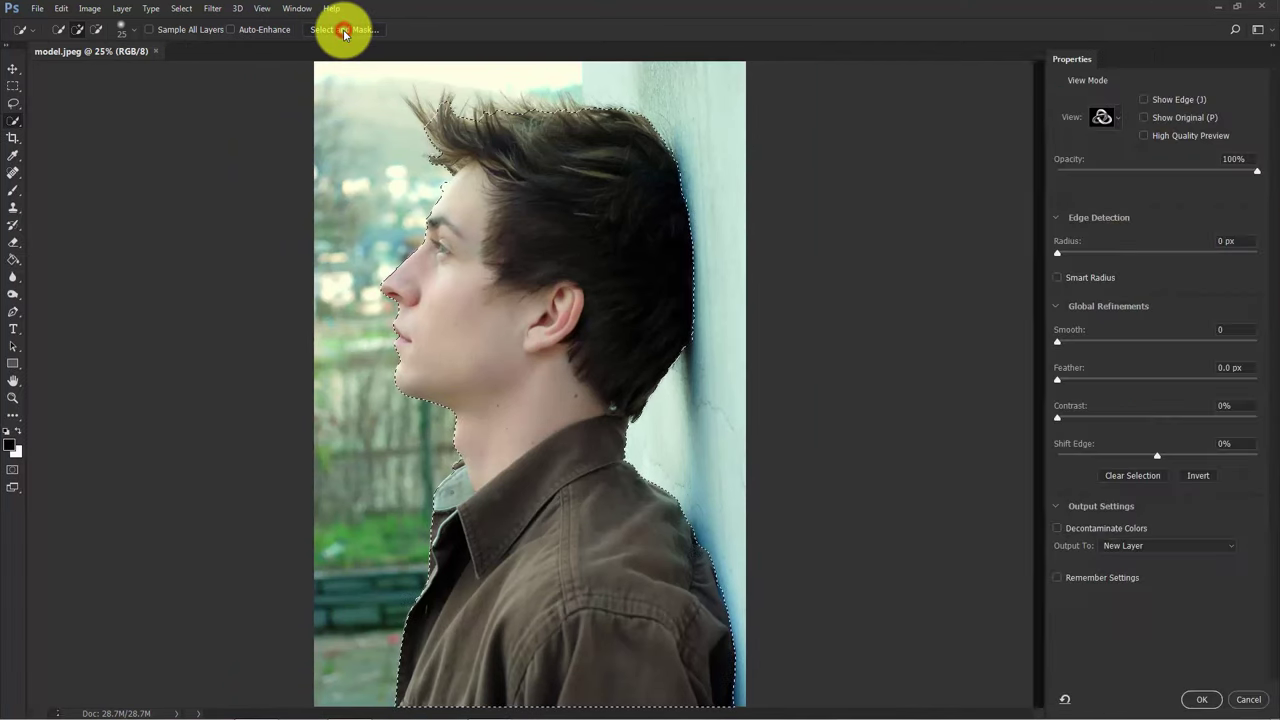
left_click(1110, 119)
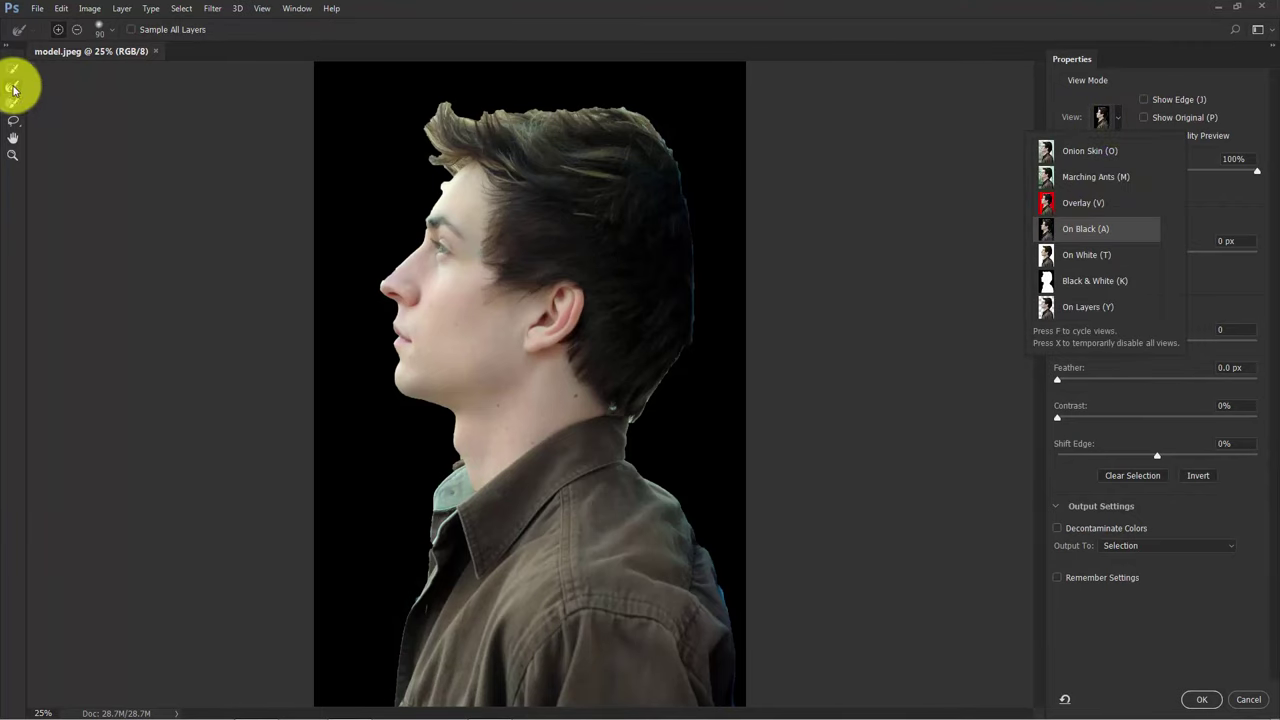
left_click(12, 89)
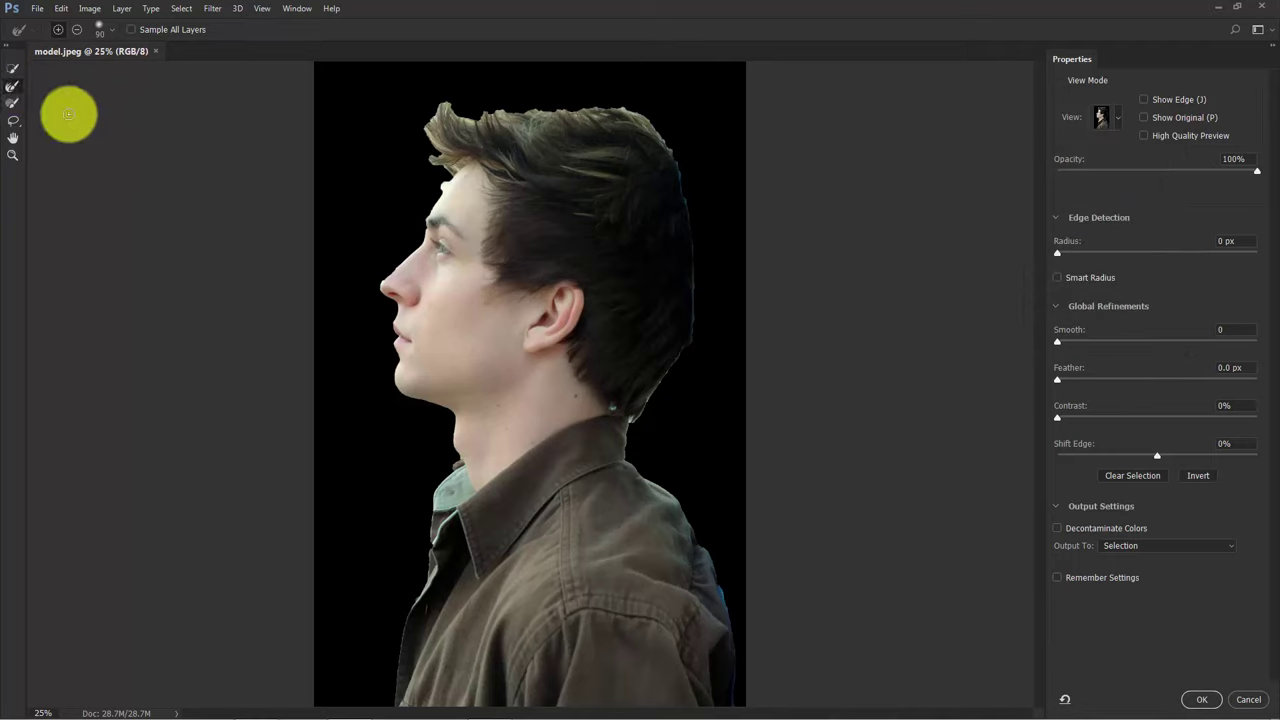
mouse_move(590, 118)
left_mouse_down()
mouse_move(449, 117)
mouse_move(415, 96)
mouse_move(443, 158)
mouse_move(443, 100)
mouse_move(654, 129)
mouse_move(560, 114)
mouse_move(457, 126)
mouse_move(435, 155)
mouse_move(441, 184)
mouse_move(349, 143)
mouse_move(474, 129)
mouse_move(620, 318)
mouse_move(614, 405)
mouse_move(634, 420)
mouse_move(660, 389)
mouse_move(620, 446)
mouse_move(637, 383)
left_mouse_up()
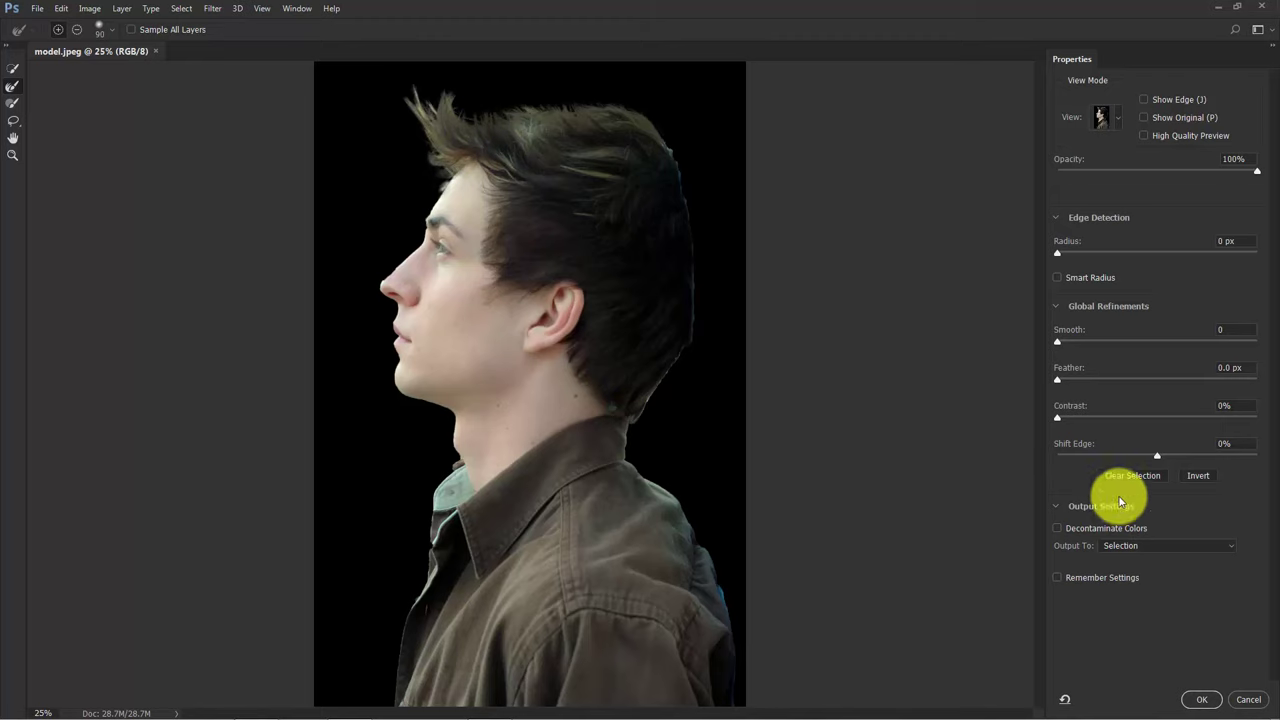
left_click(1137, 545)
left_click(1150, 578)
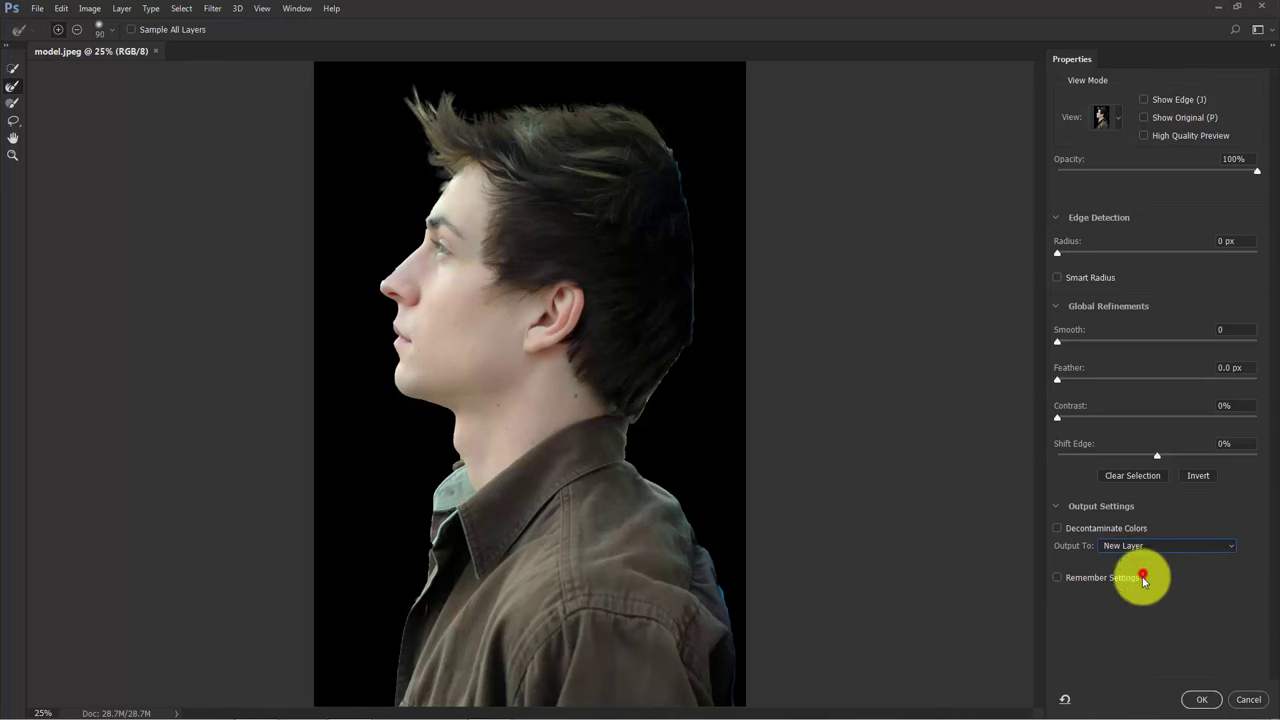
Step: Create the cut-out layer, delete the original Background layer, and zoom out to the whole image
left_click(1210, 699)
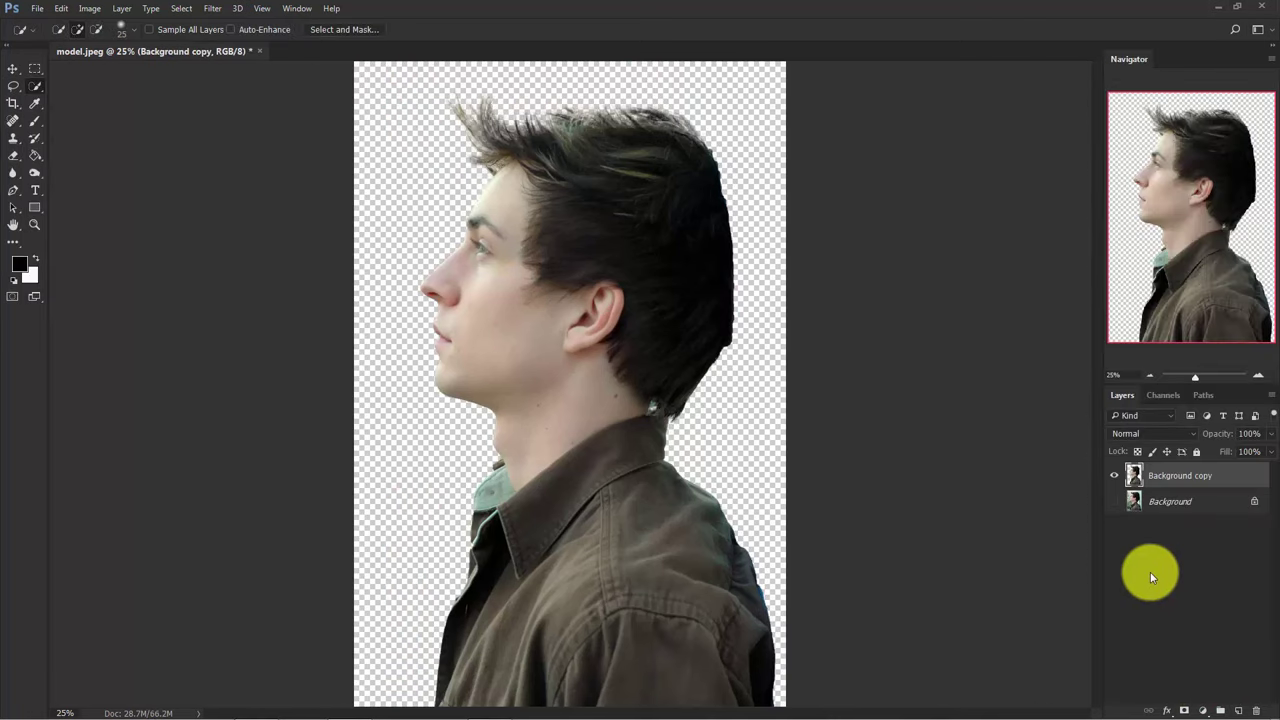
left_click(1196, 500)
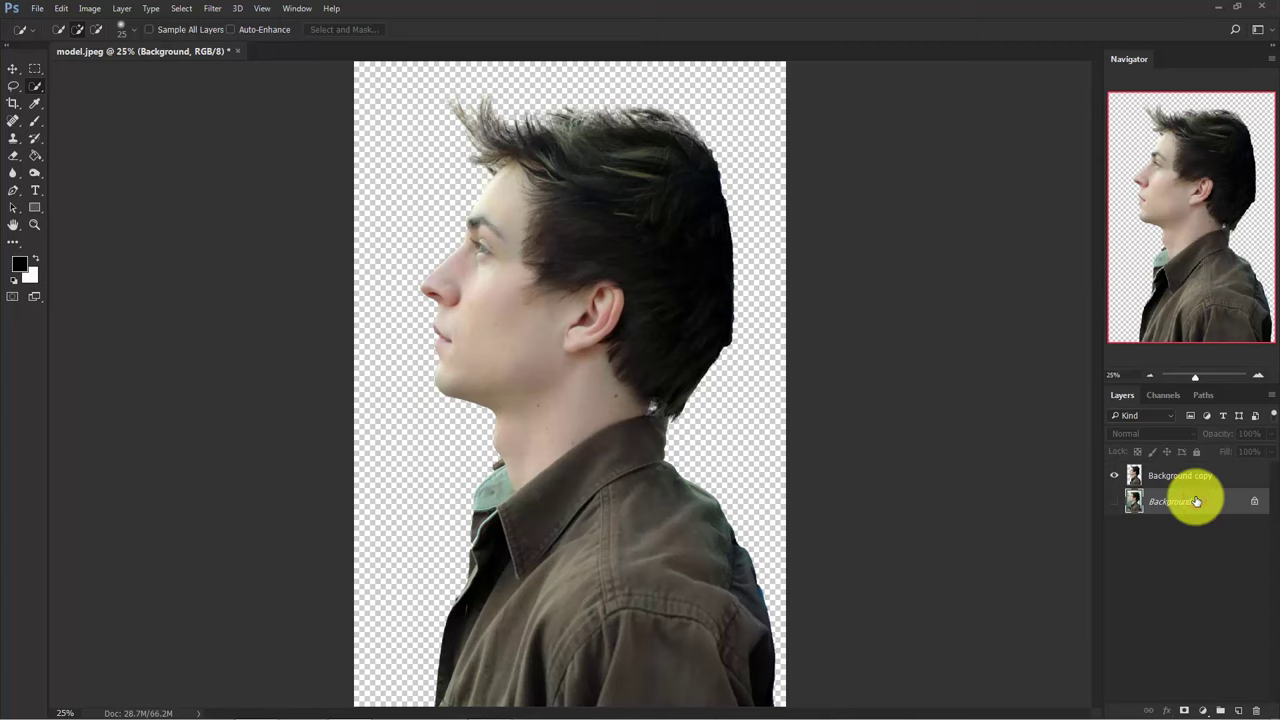
key("Delete")
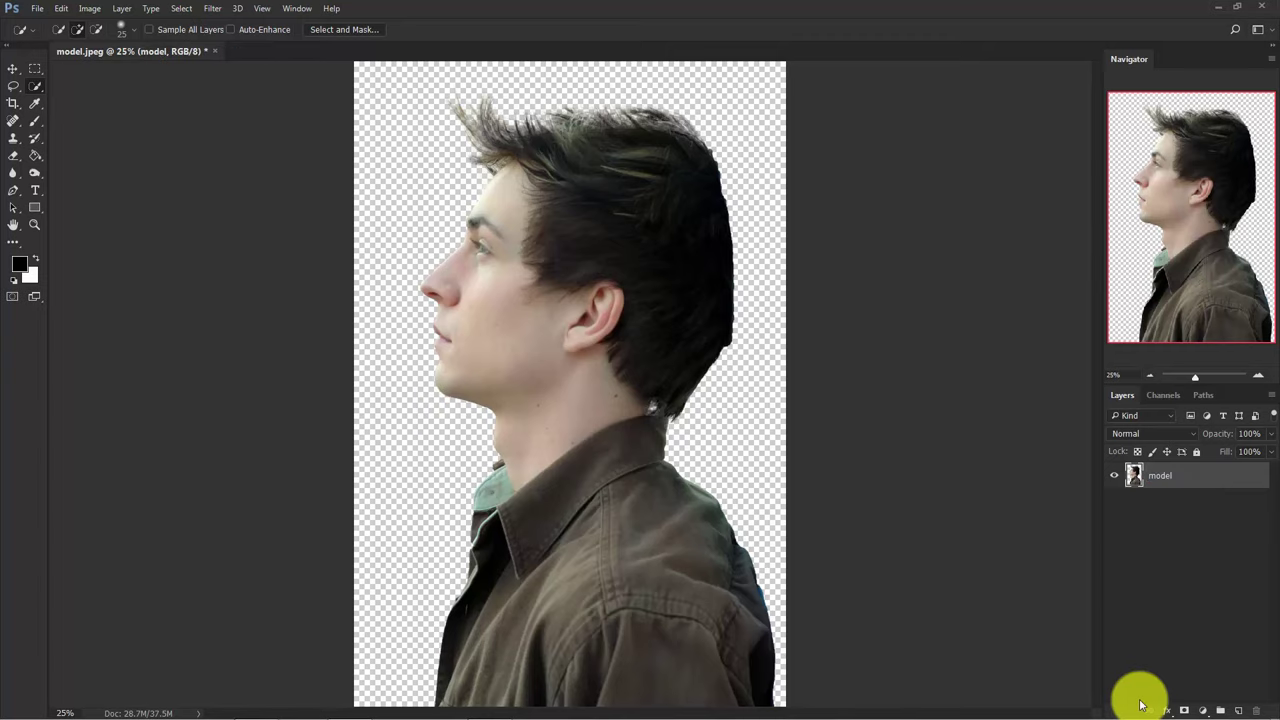
key("ctrl+minus")
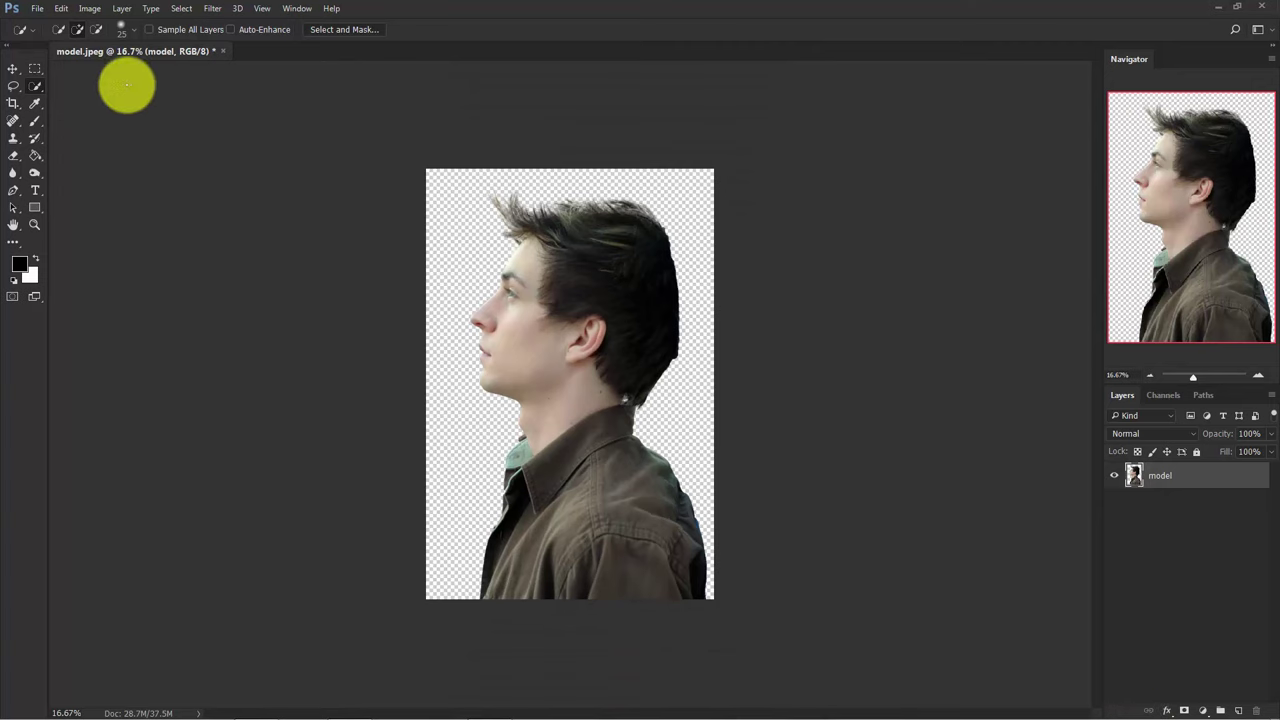
Step: Crop the canvas wider on the left, right and top, then deselect the model layer
left_click_drag(13, 101, 71, 100)
left_click_drag(427, 390, 371, 400)
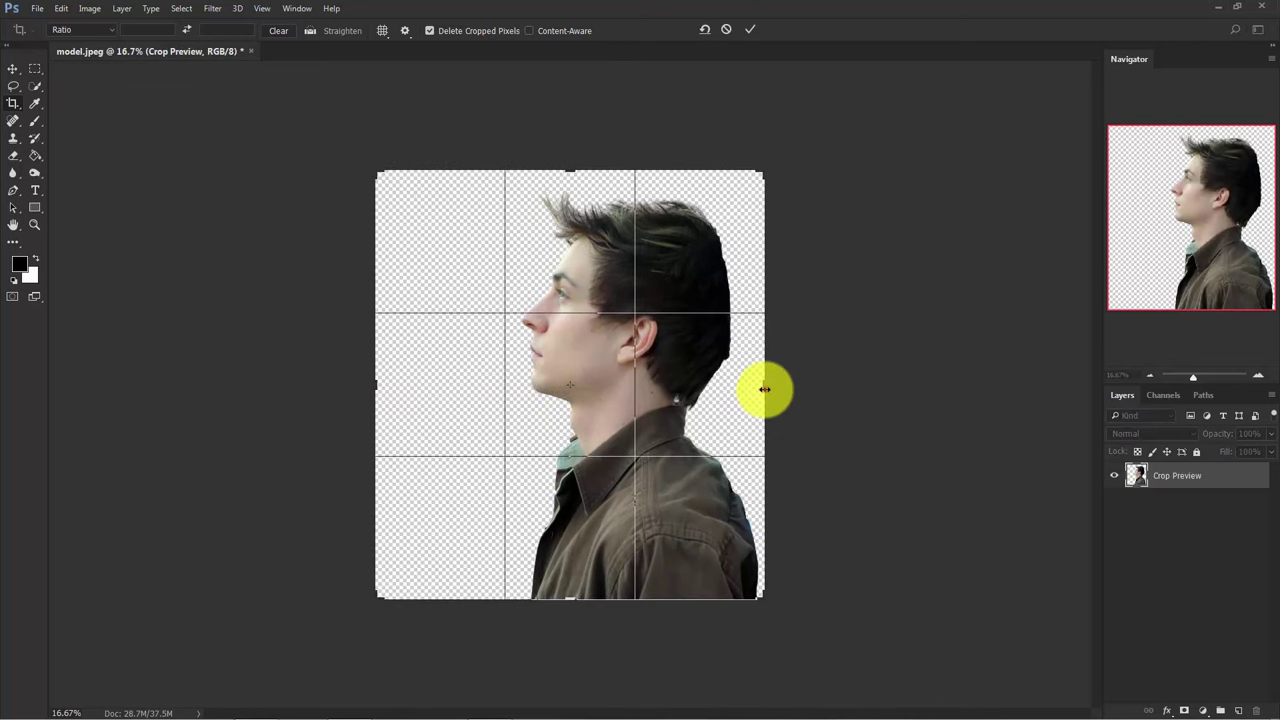
left_click_drag(767, 388, 869, 397)
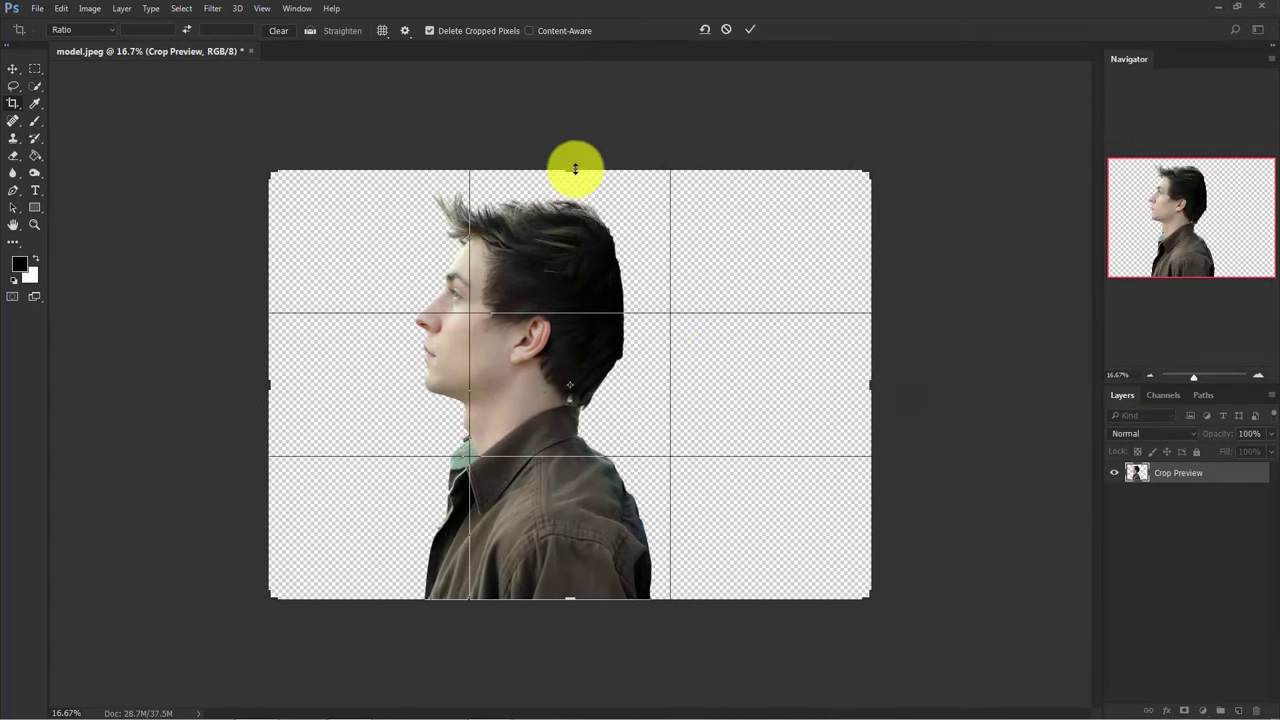
left_click_drag(575, 168, 574, 156)
left_click(750, 29)
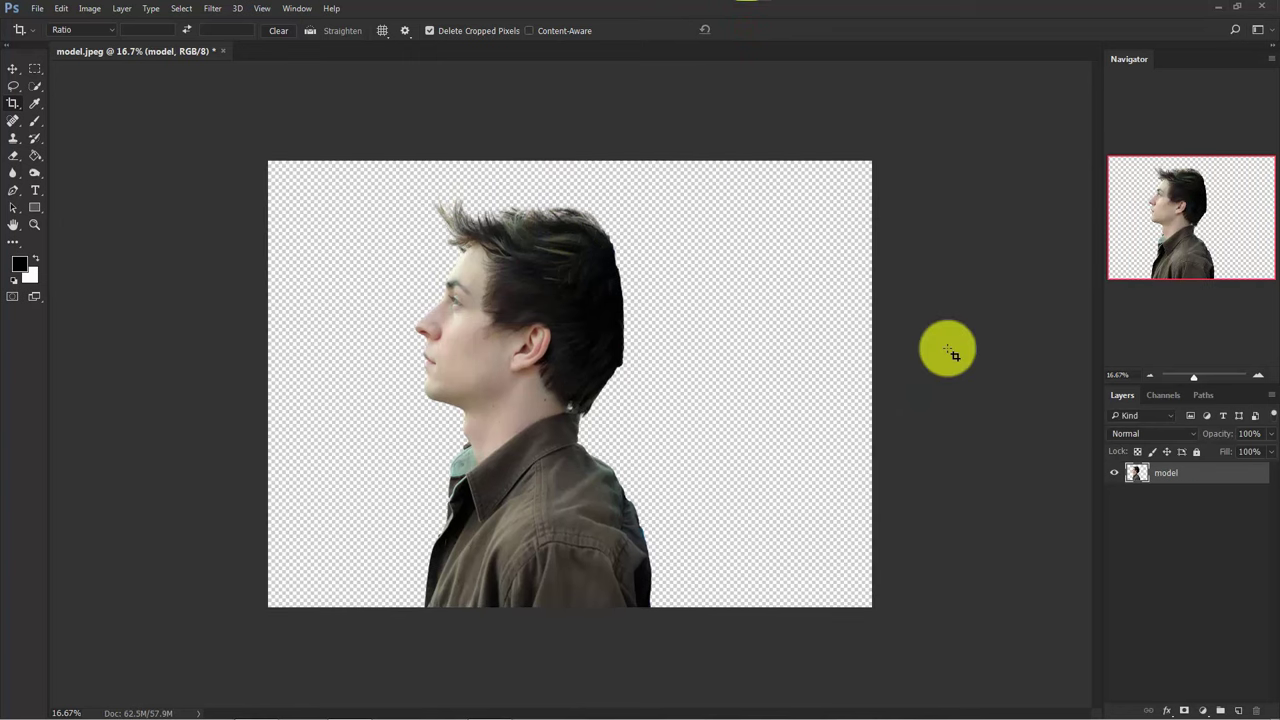
left_click(1181, 543)
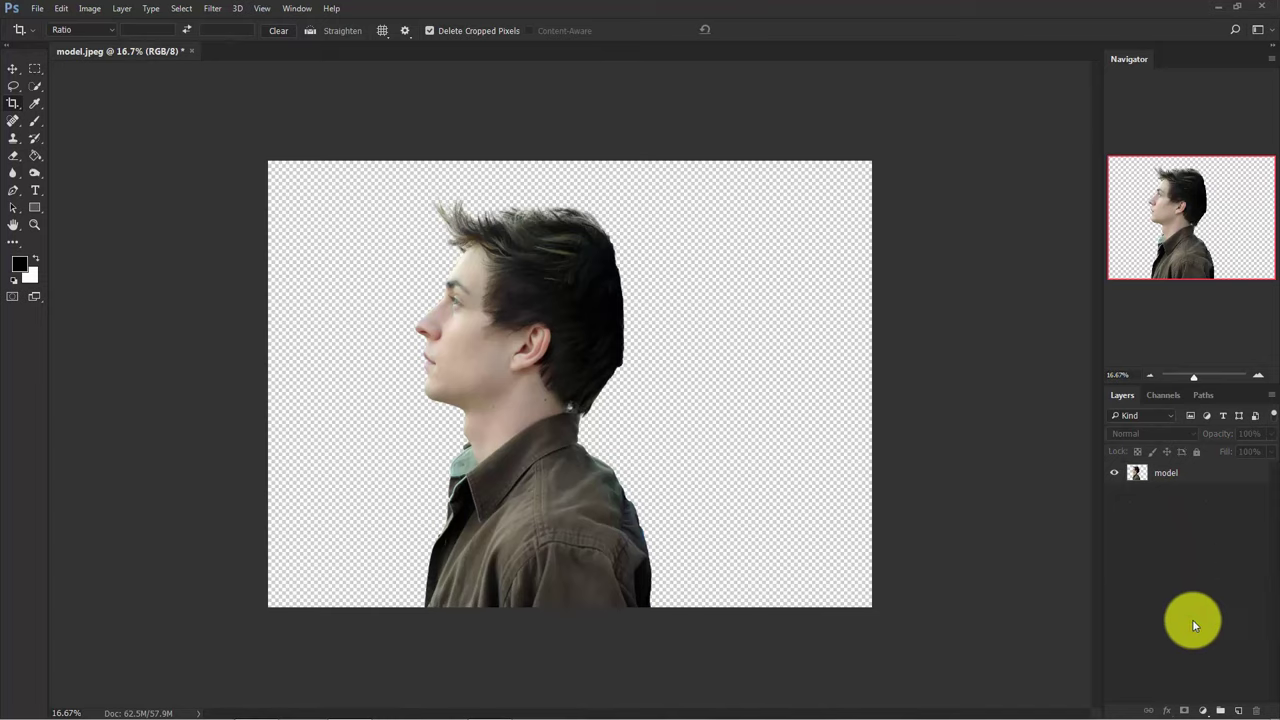
Step: Add a Gradient Fill layer using the Black, White gradient preset
left_click(1203, 710)
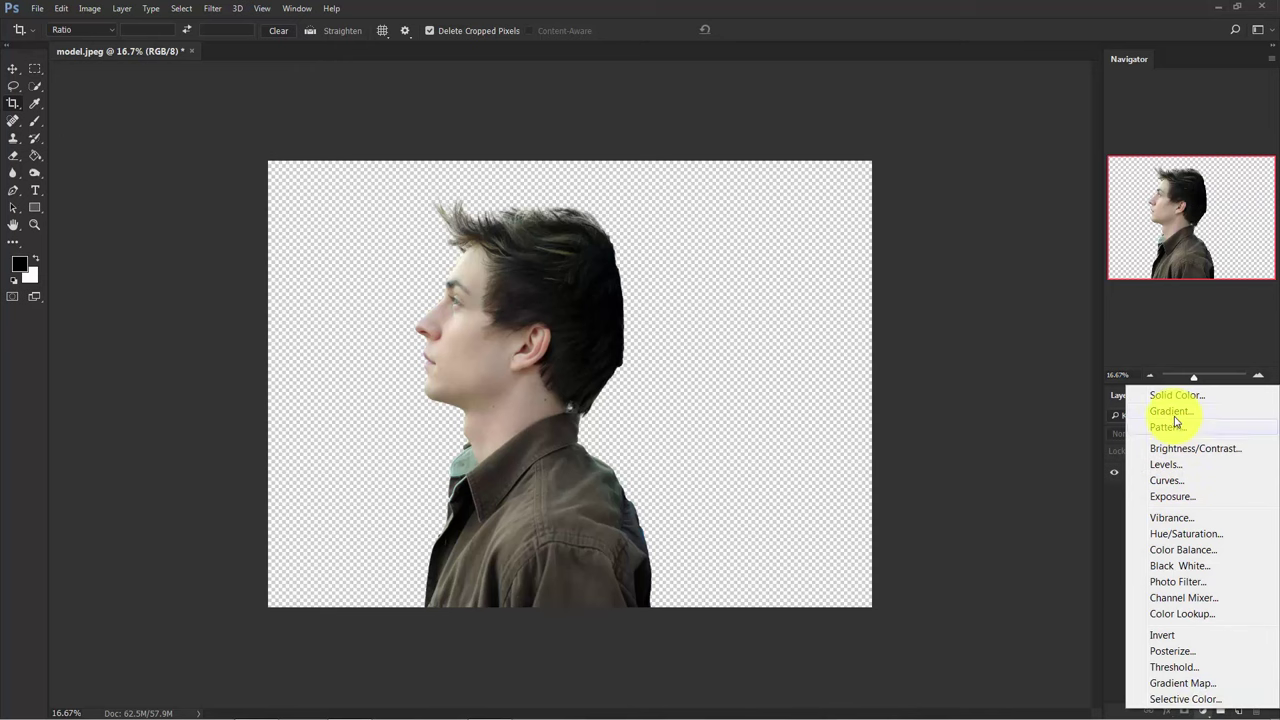
left_click(1172, 412)
left_click_drag(866, 160, 705, 185)
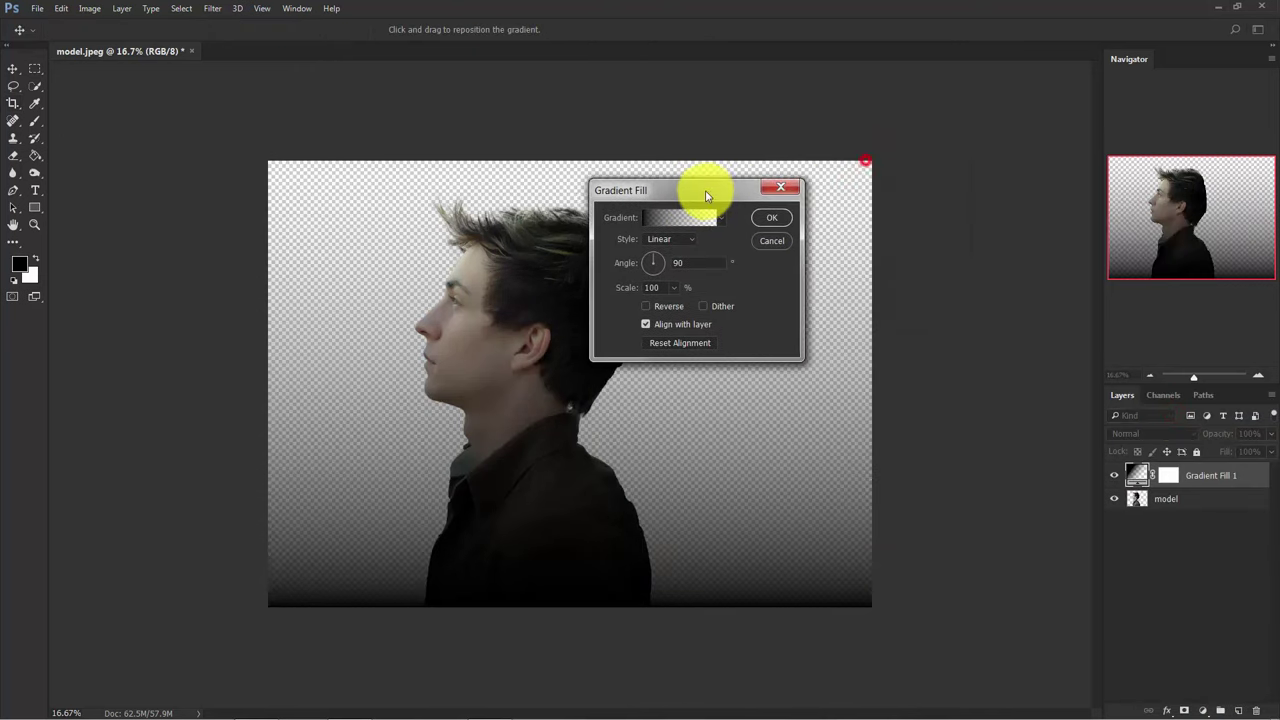
left_click(680, 214)
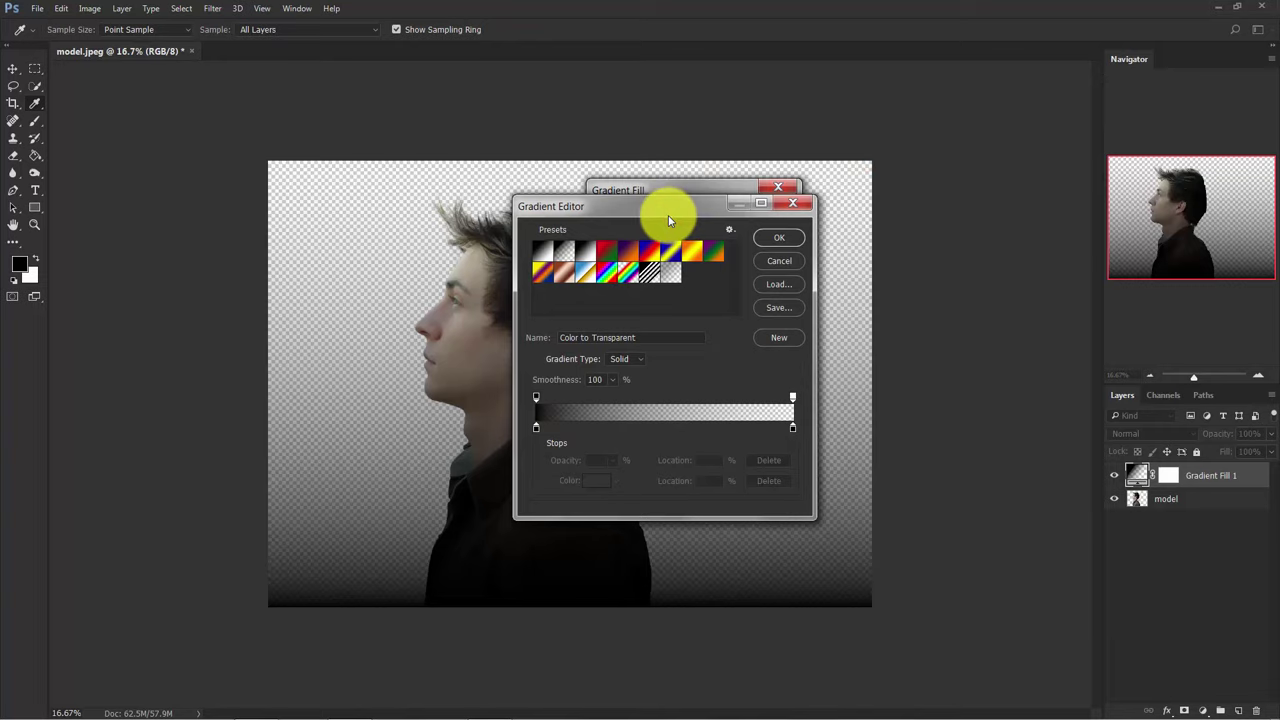
left_click(585, 253)
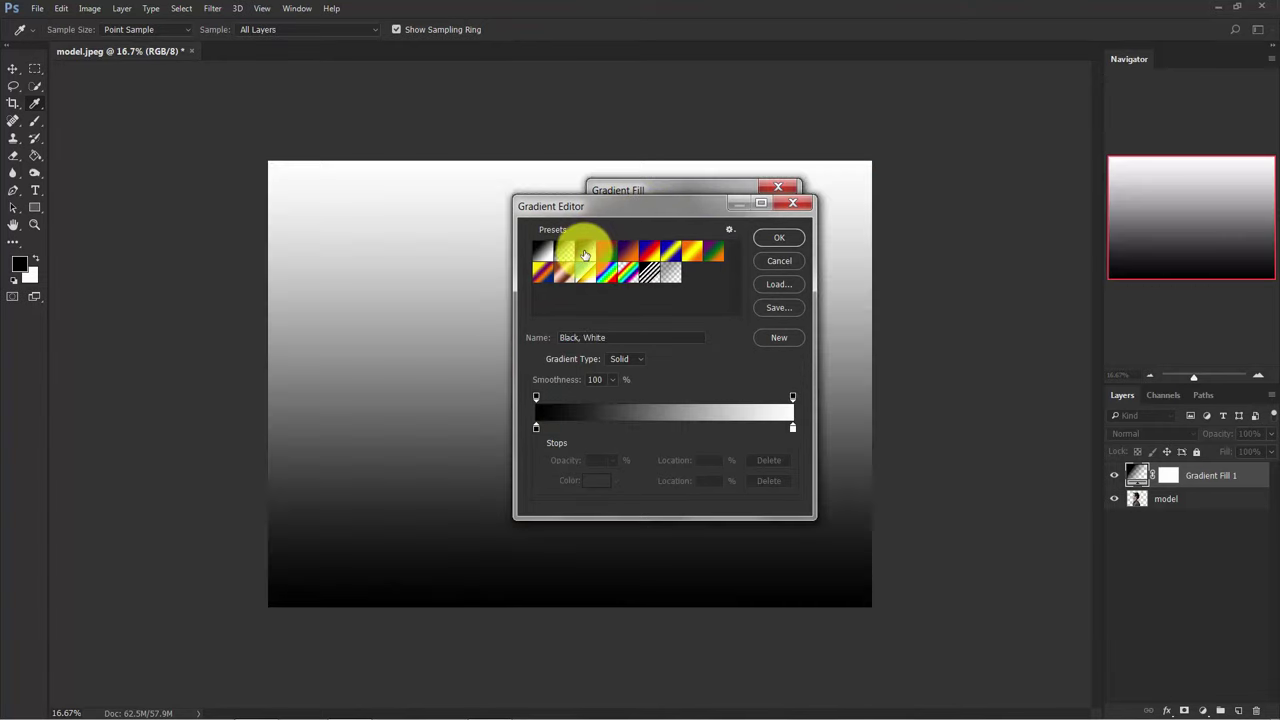
left_click(779, 238)
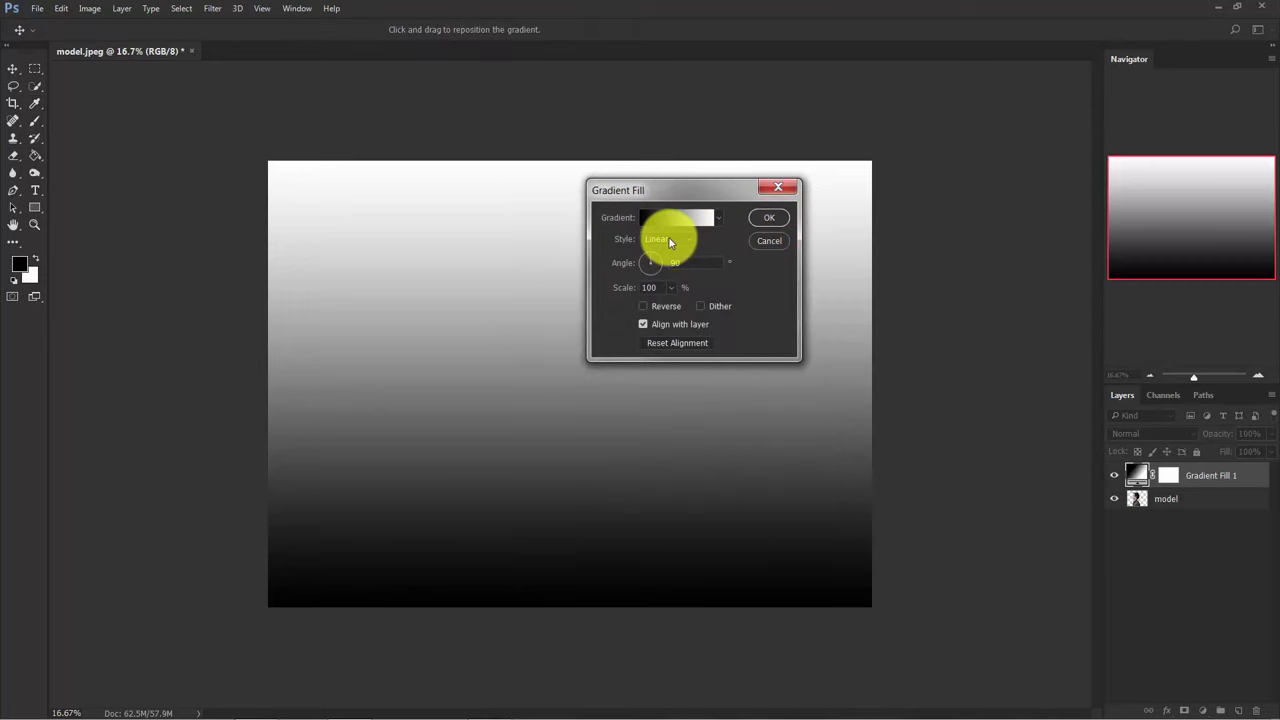
Step: Make the gradient Radial, reversed, at 243% scale, with its bright centre shifted lower
left_click(668, 240)
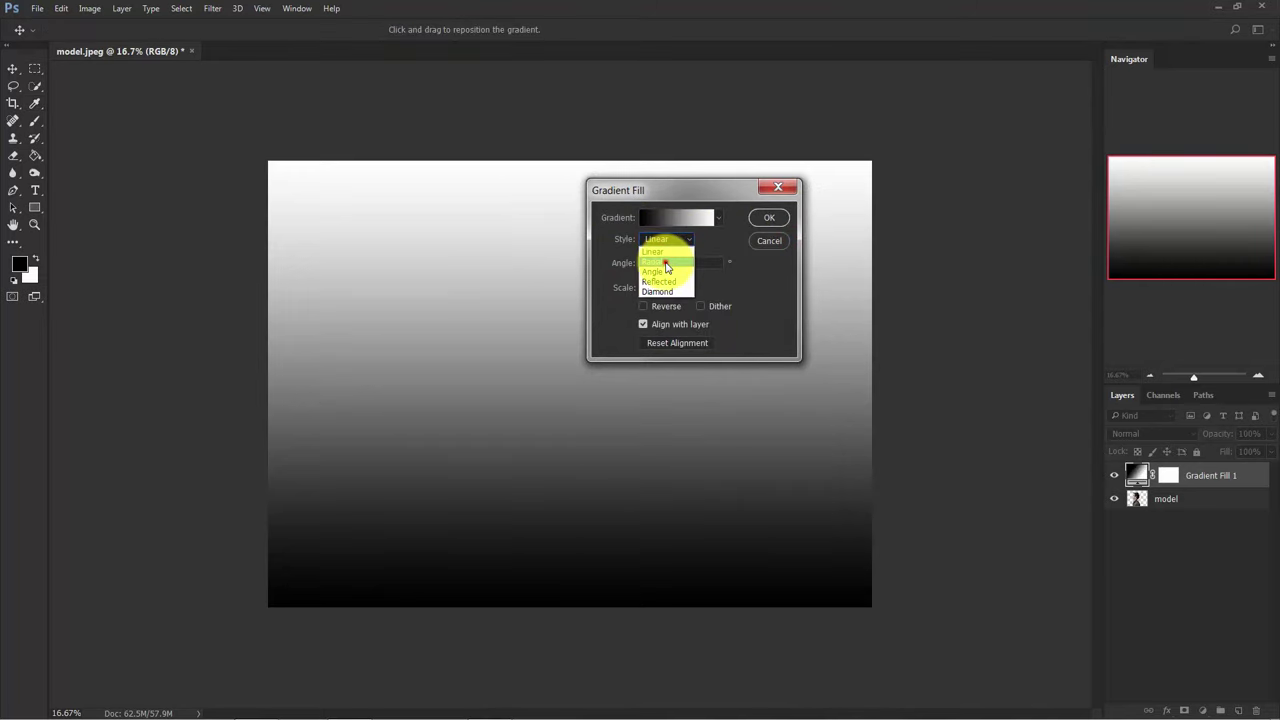
left_click(666, 264)
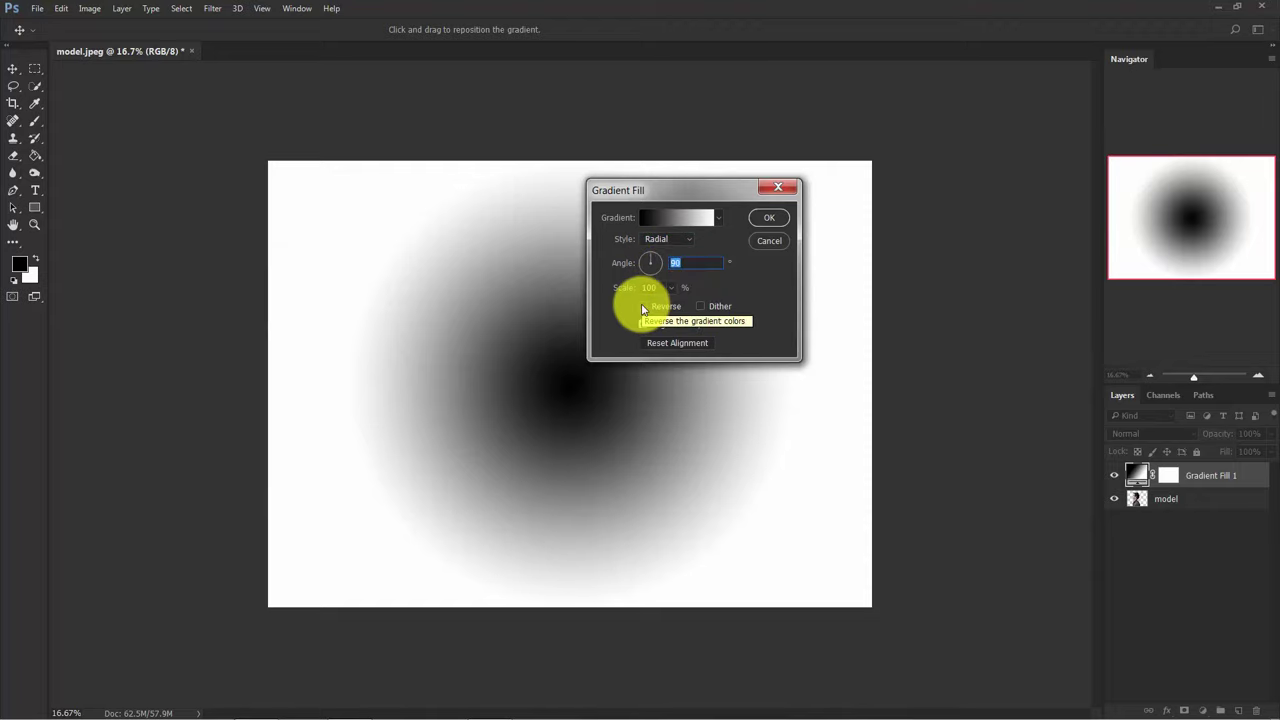
left_click(643, 305)
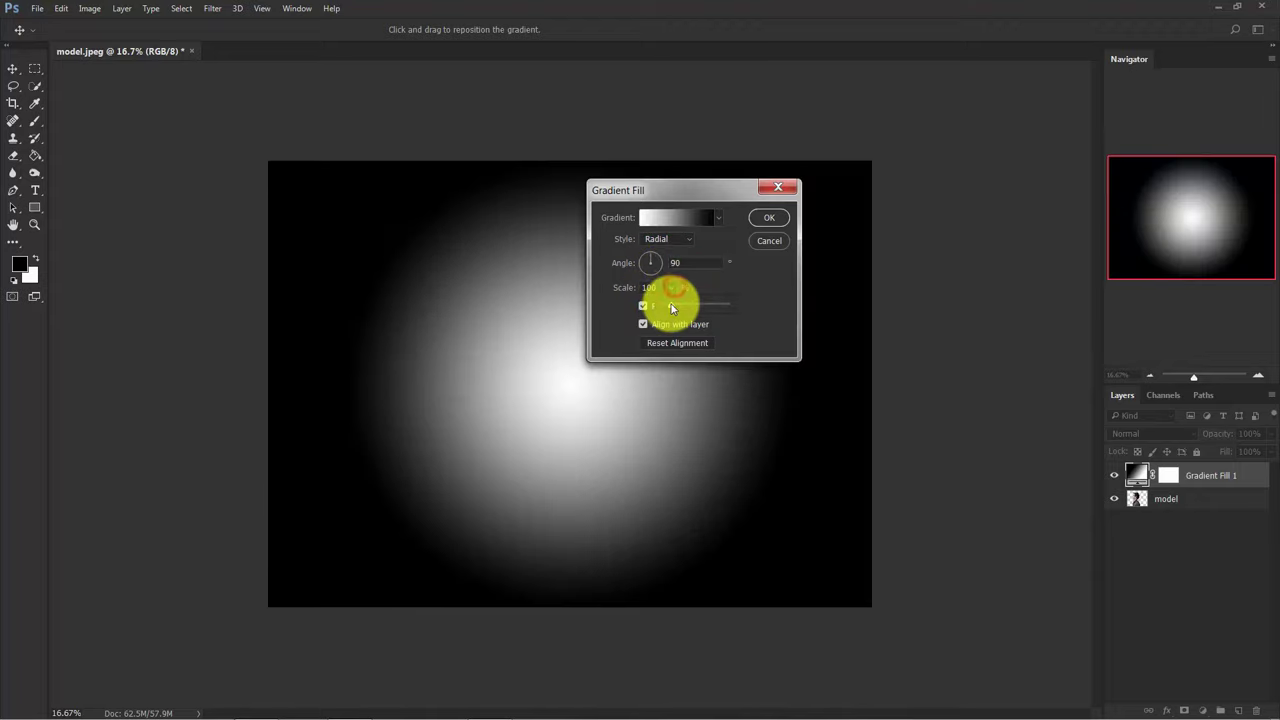
left_click_drag(675, 307, 680, 305)
left_click_drag(670, 195, 791, 141)
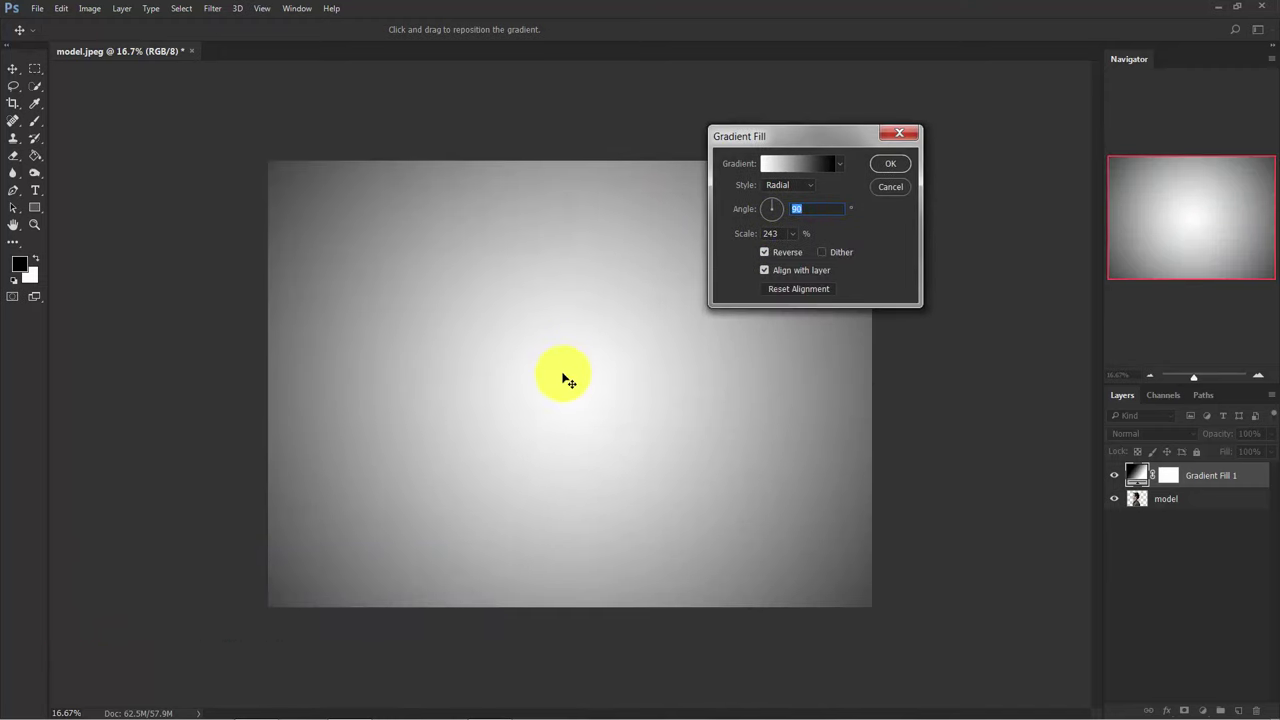
left_click_drag(568, 372, 572, 422)
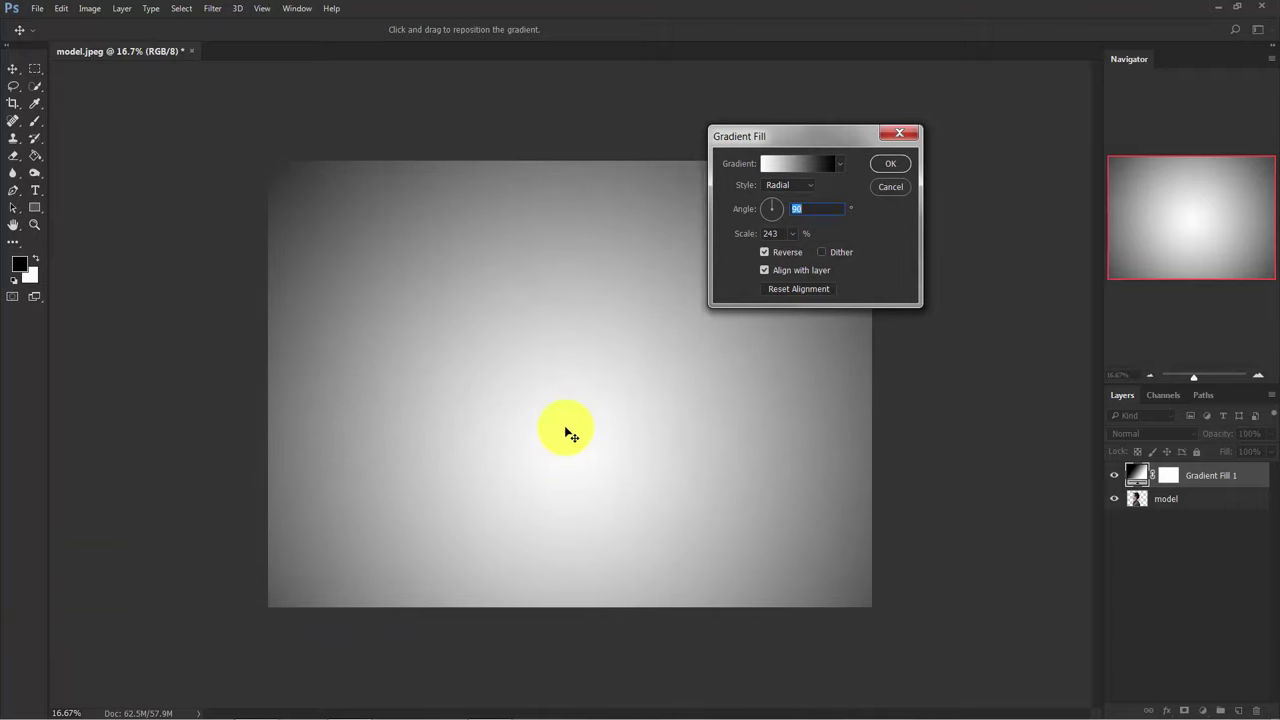
left_click(886, 166)
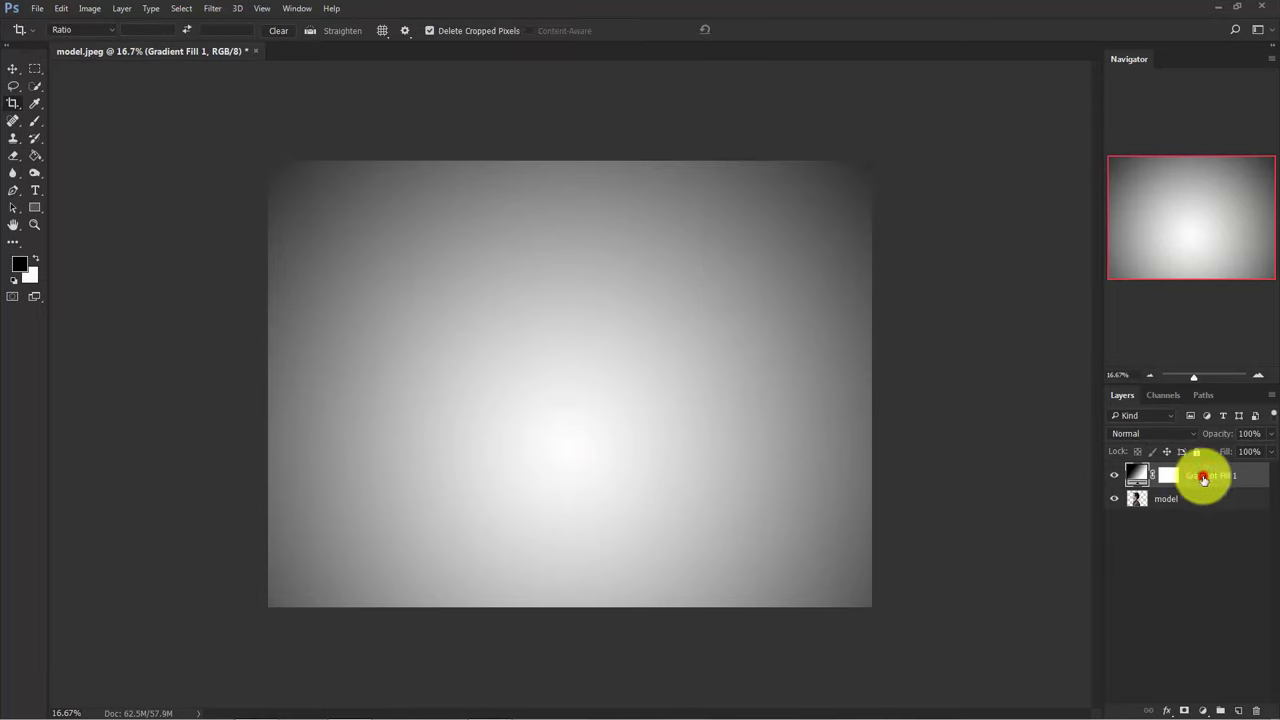
Step: Move Gradient Fill 1 below the model layer and rename it 'background'
left_click_drag(1203, 480, 1202, 528)
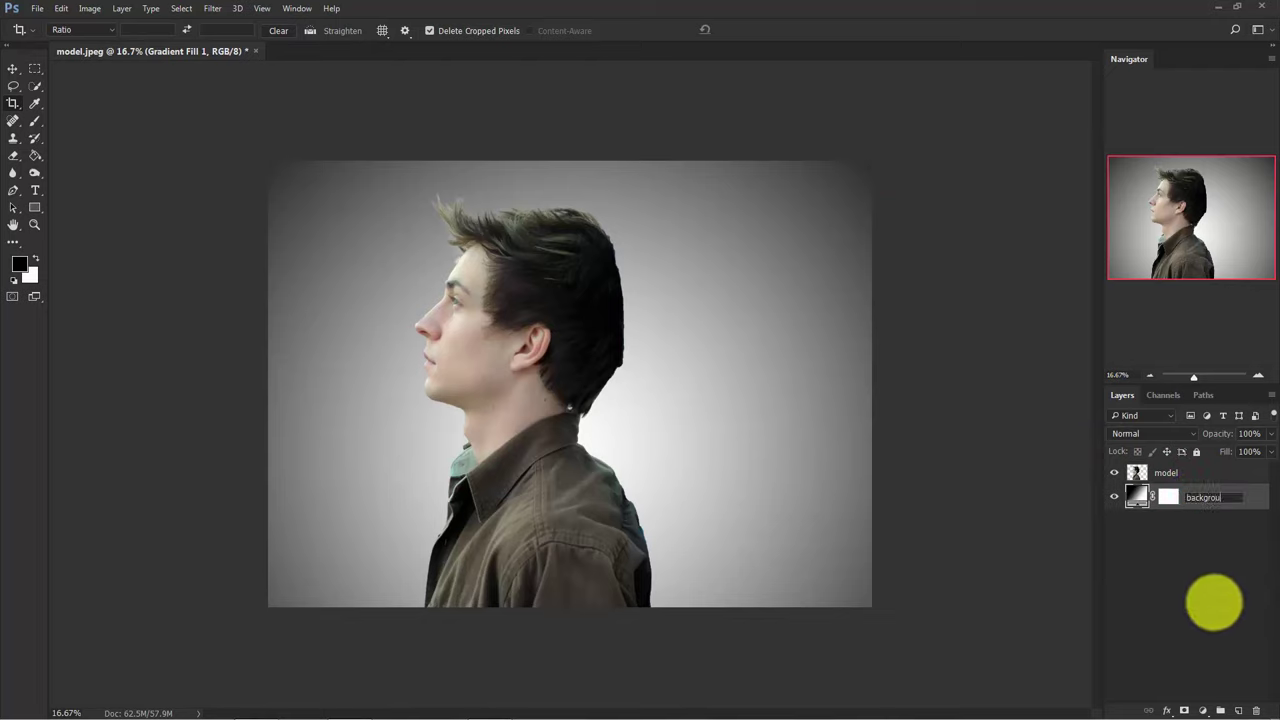
type("d")
key("Return")
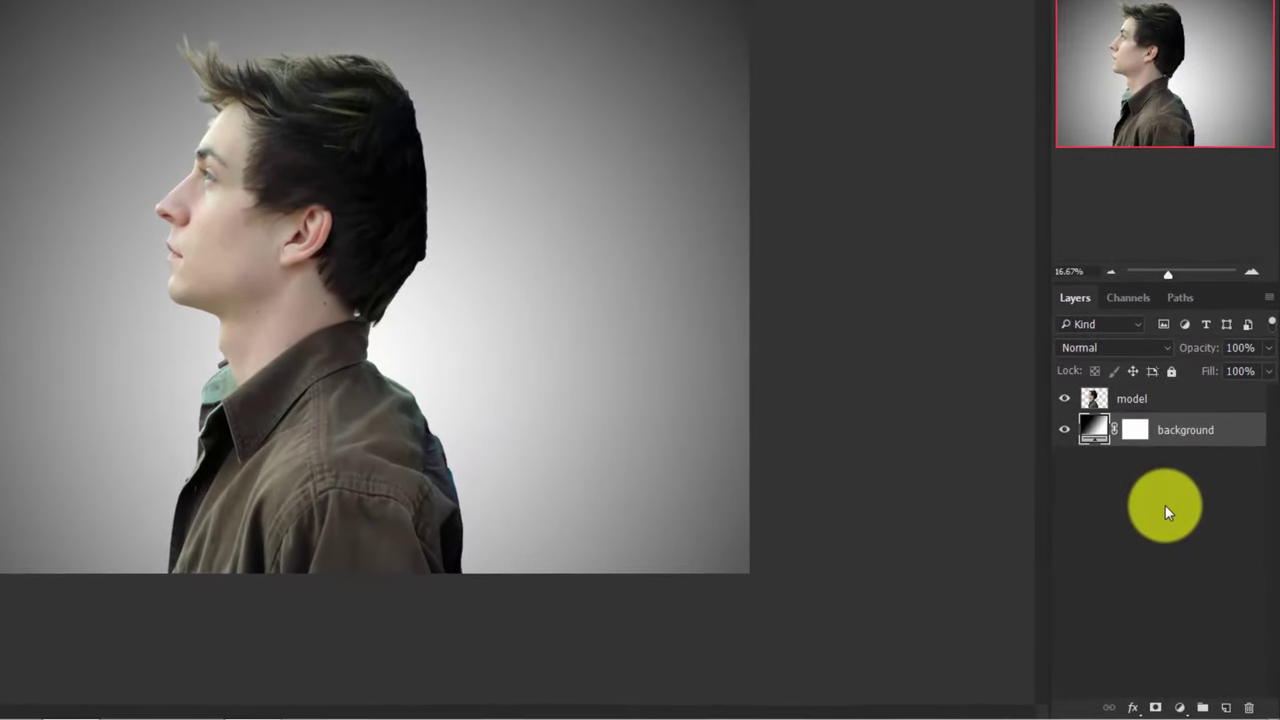
Step: Duplicate the model layer with Ctrl+J and name the top copy 'model'
left_click(1166, 398)
key("ctrl+j")
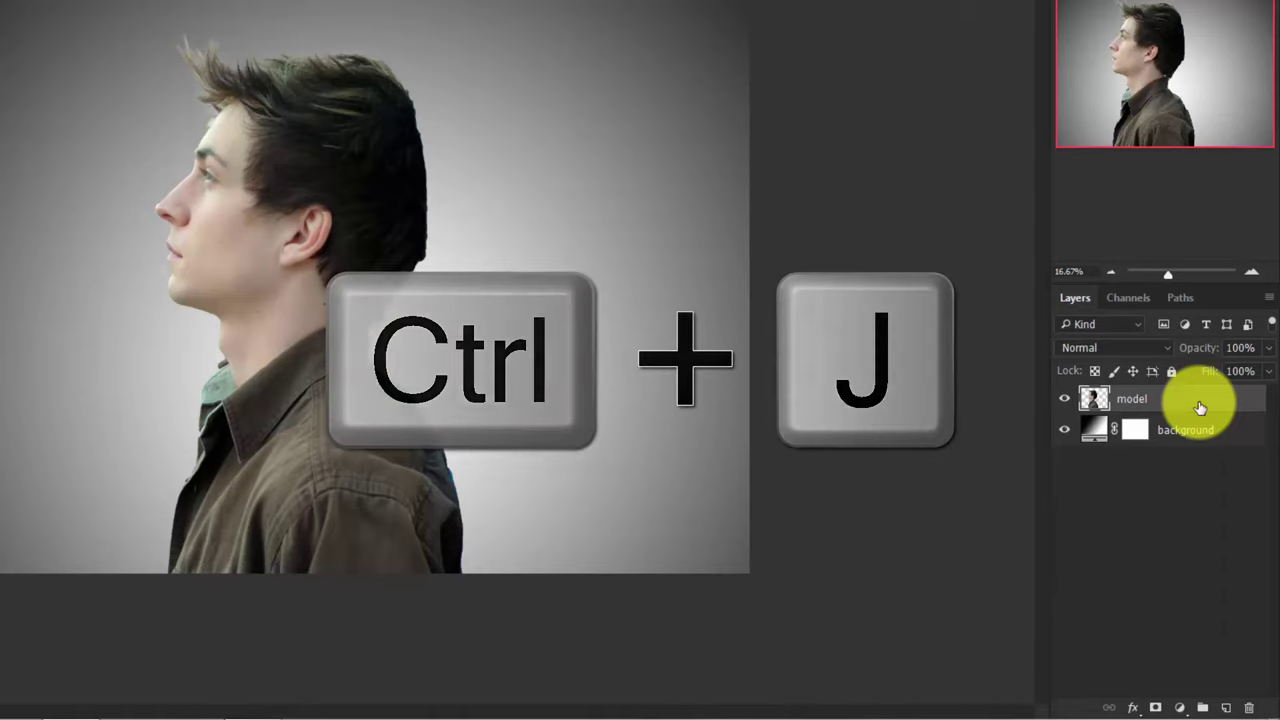
key("ctrl+j")
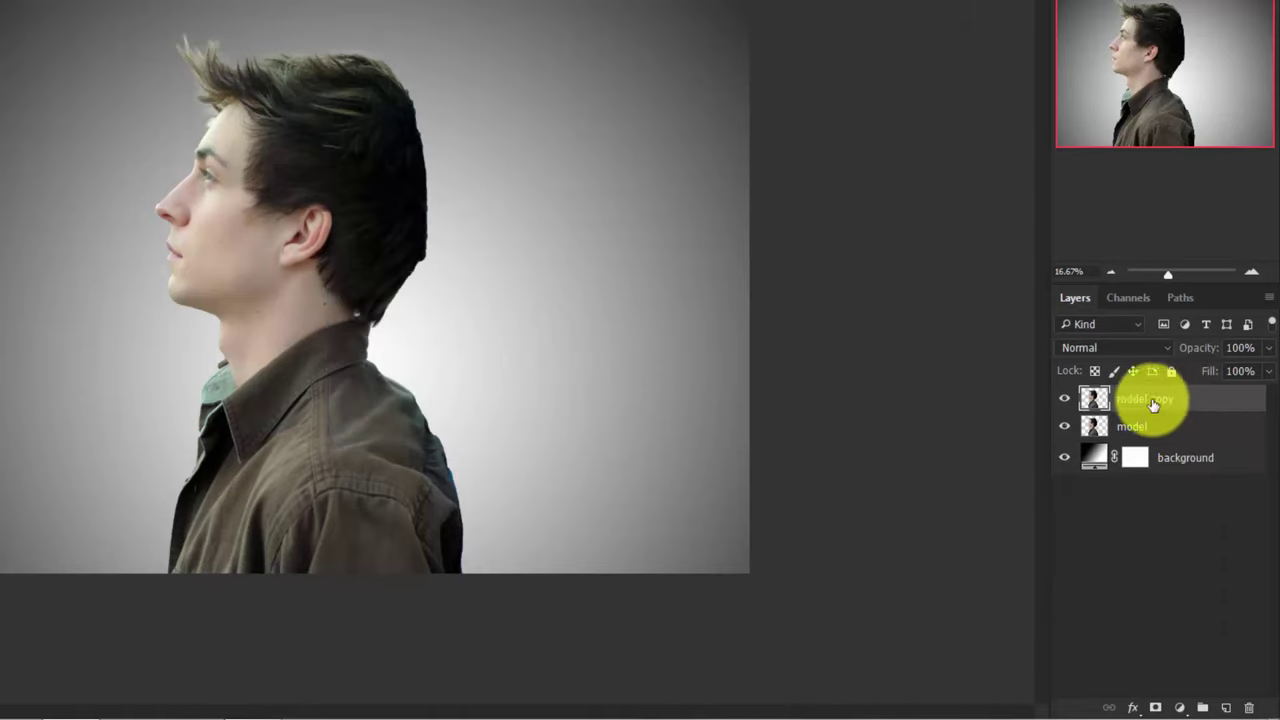
double_click(1152, 400)
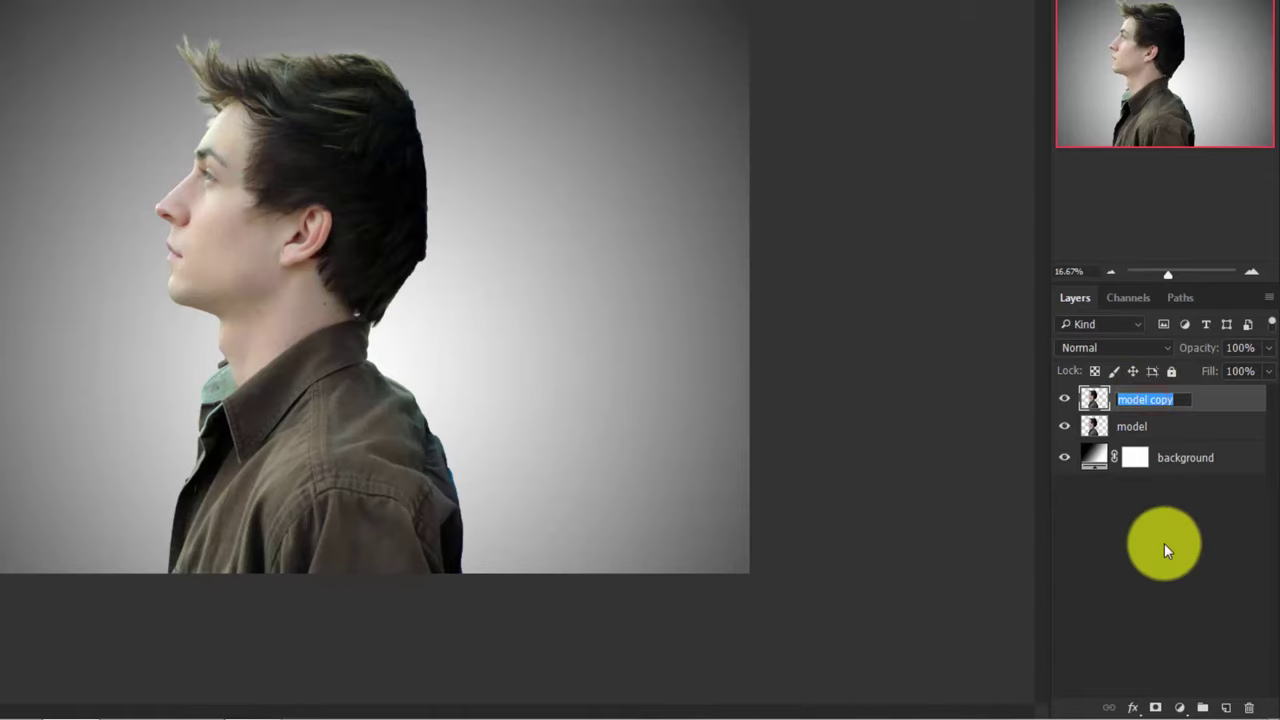
type("model")
key("Return")
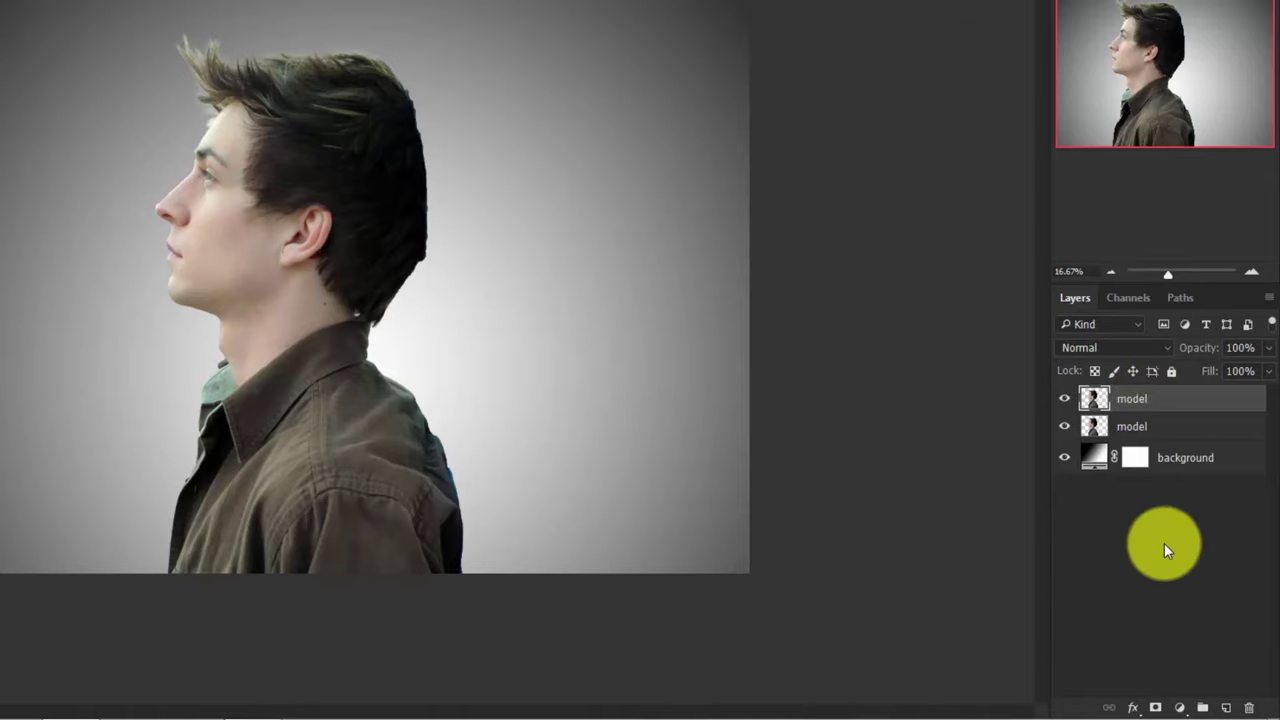
Step: Rename the lower model layer 'liquify' and hide the top model layer
left_click(1131, 426)
double_click(1131, 426)
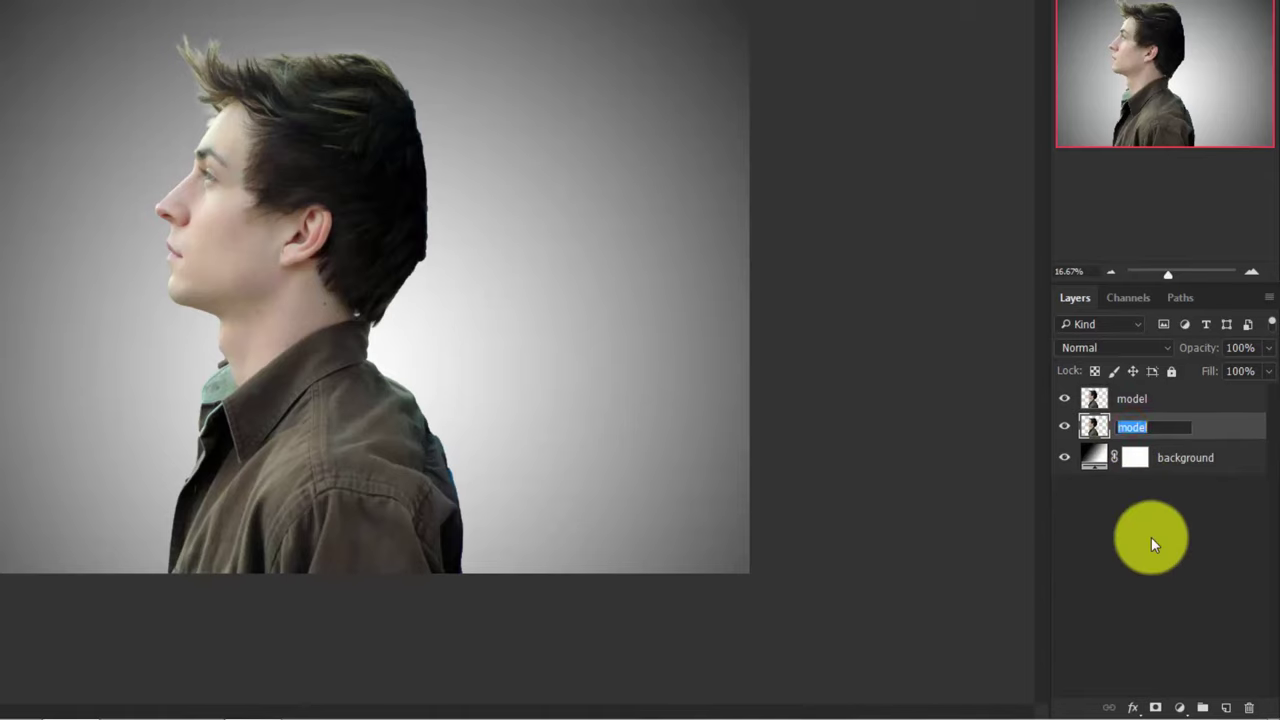
type("liquify")
key("Return")
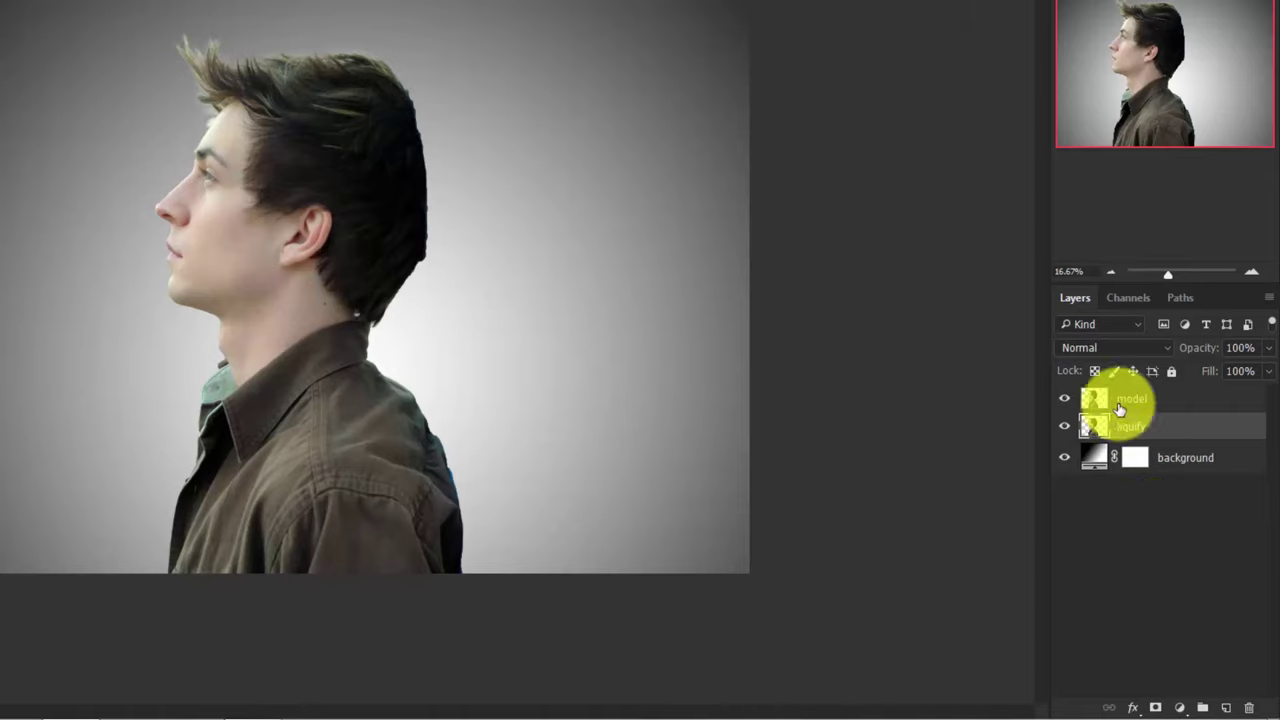
left_click(1064, 398)
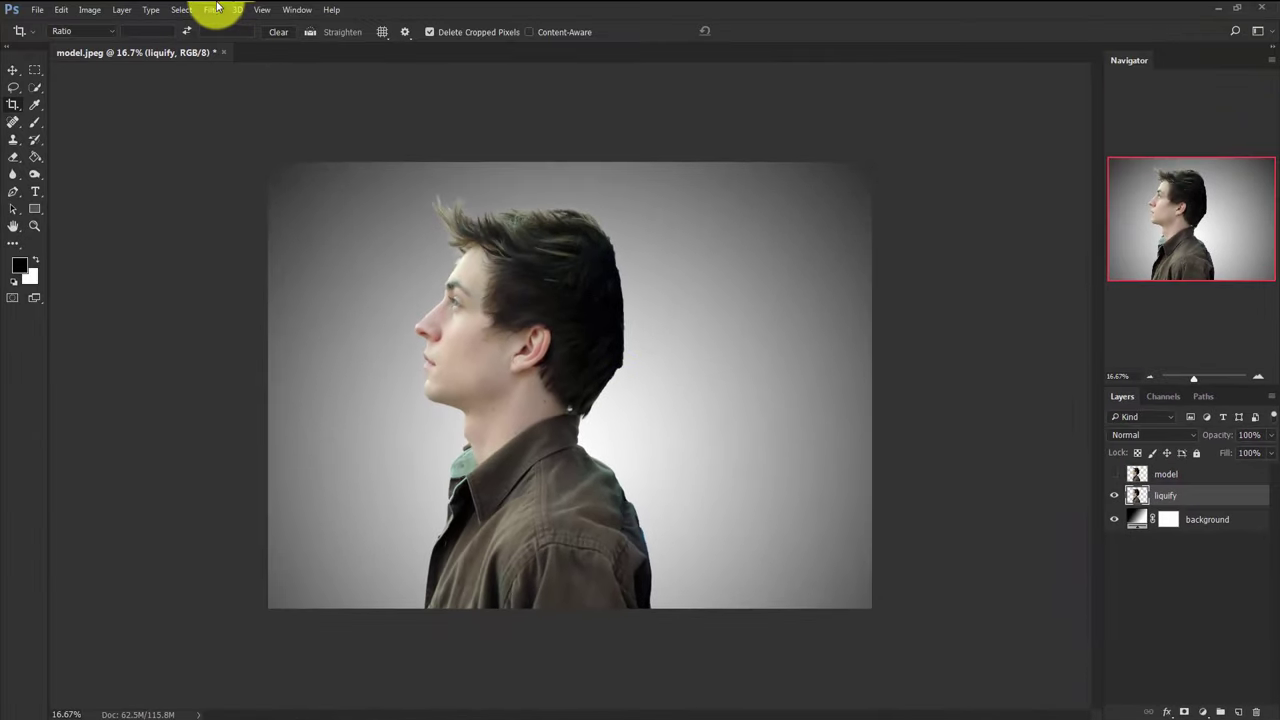
Step: With Liquify's Forward Warp, smear the shoulder and nape hair rightward and pull the top hair upward
left_click(217, 9)
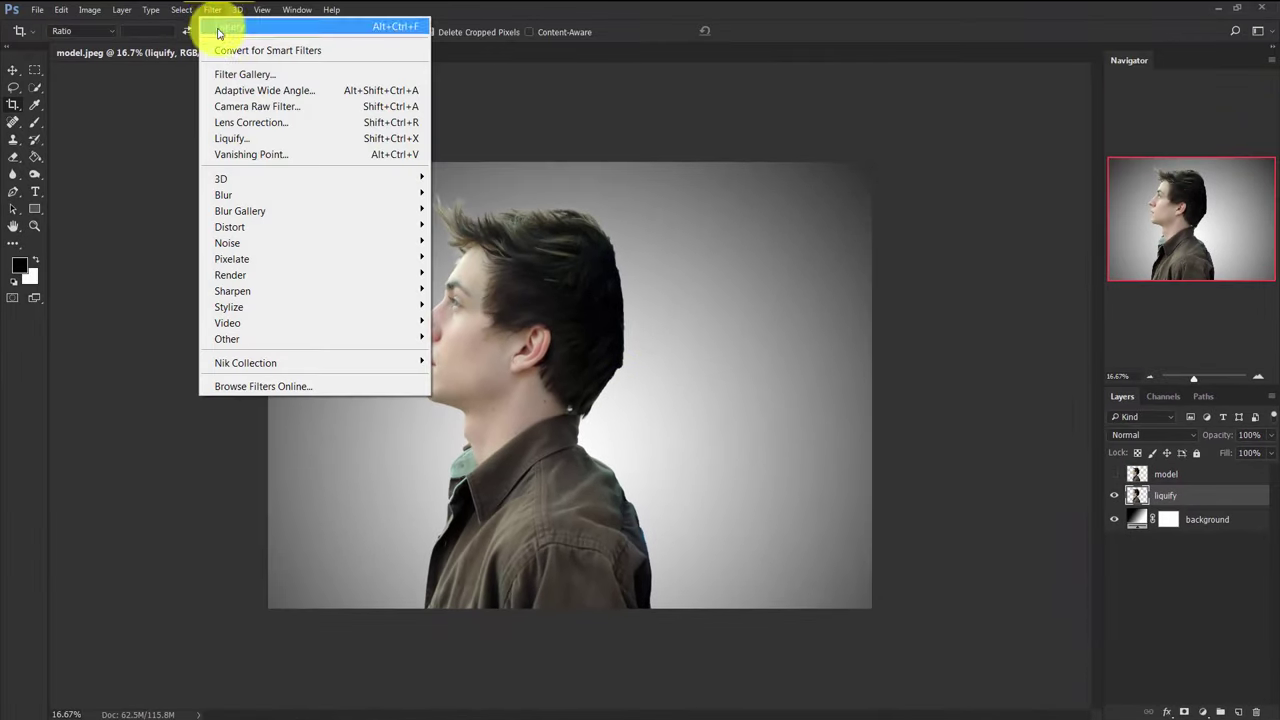
left_click(239, 139)
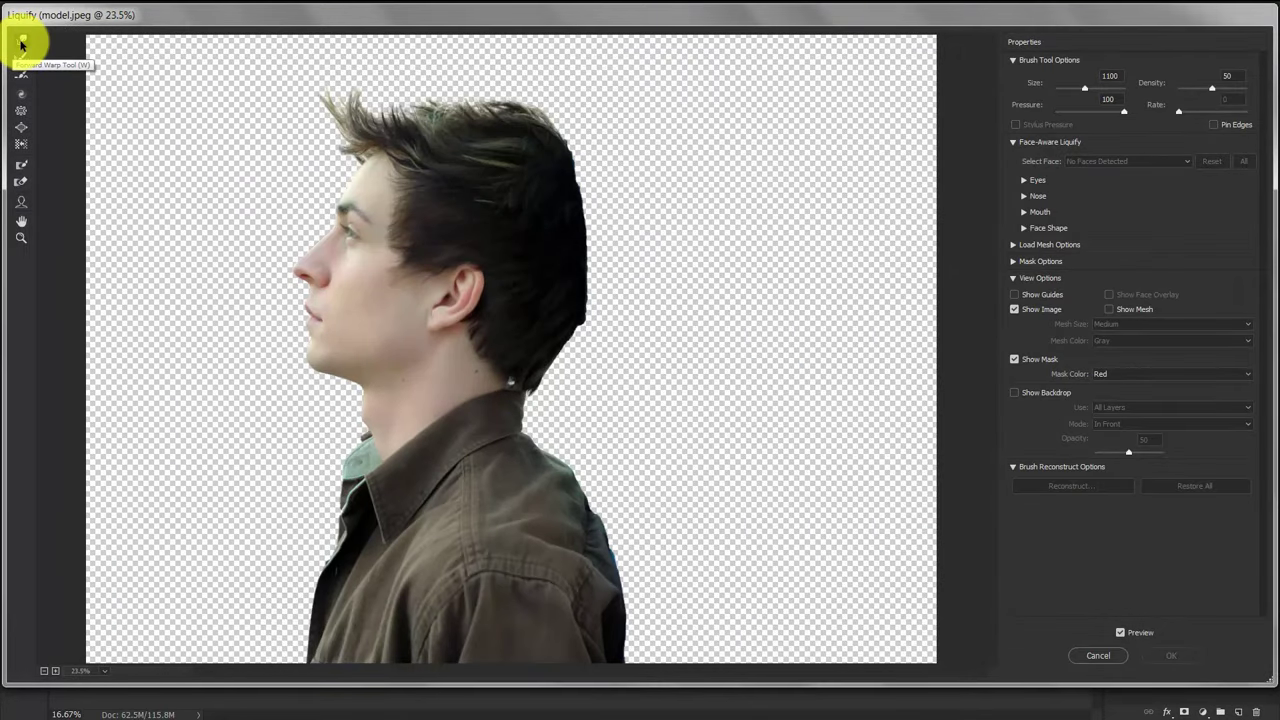
left_click(21, 41)
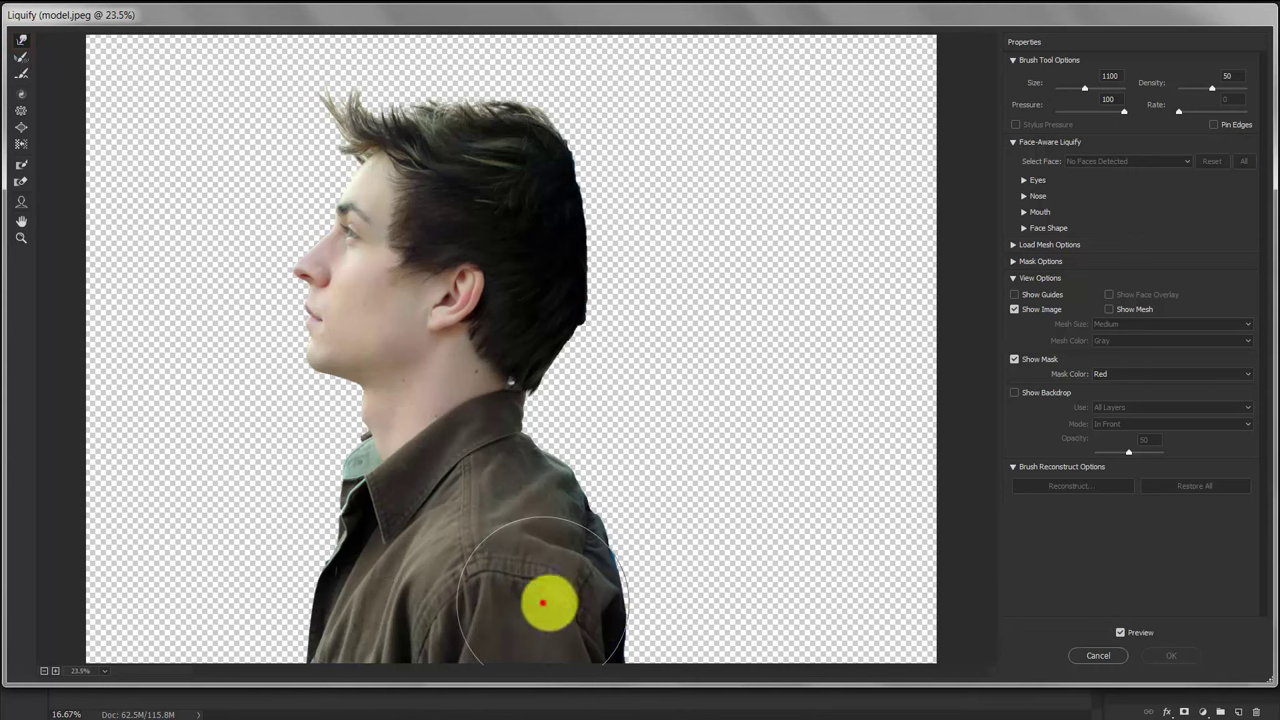
left_click_drag(542, 603, 851, 632)
left_click_drag(603, 631, 952, 655)
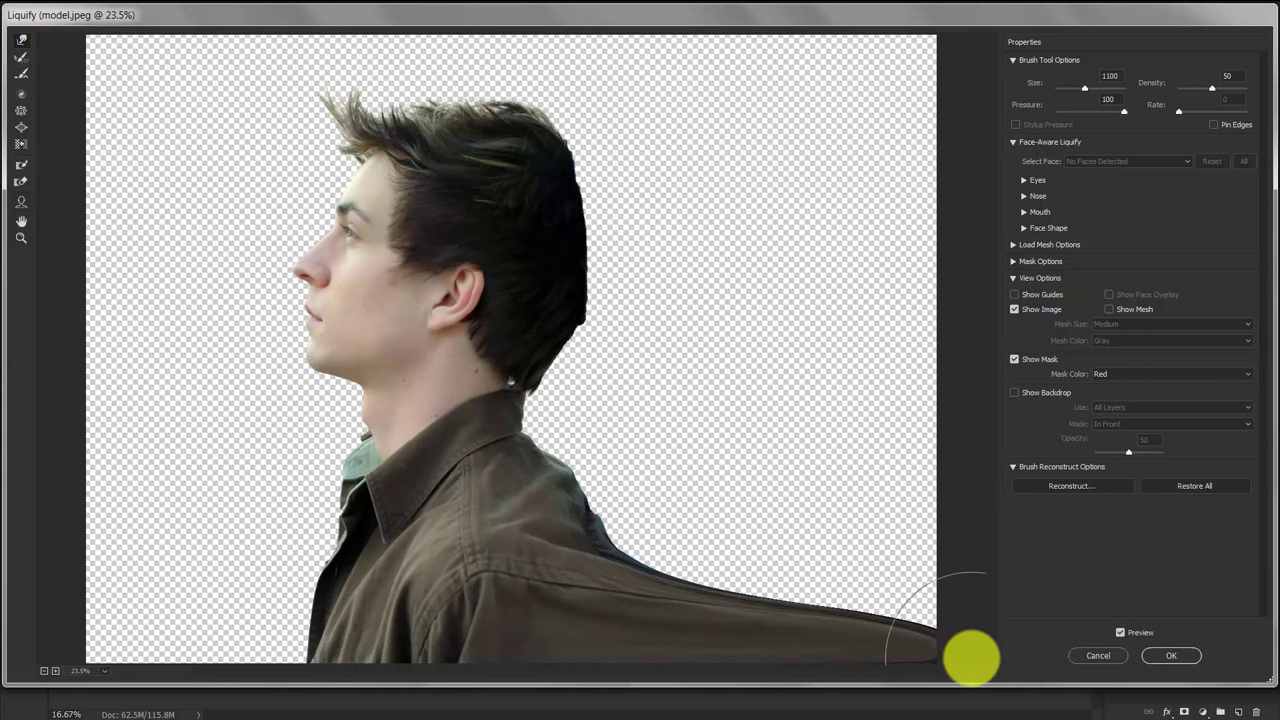
mouse_move(600, 543)
left_mouse_down()
mouse_move(791, 511)
mouse_move(766, 547)
mouse_move(1041, 546)
mouse_move(1038, 568)
mouse_move(737, 443)
mouse_move(939, 413)
mouse_move(762, 455)
mouse_move(1010, 437)
left_mouse_up()
mouse_move(545, 350)
left_mouse_down()
mouse_move(557, 394)
mouse_move(600, 400)
mouse_move(586, 392)
mouse_move(861, 361)
mouse_move(589, 424)
mouse_move(835, 379)
mouse_move(762, 264)
mouse_move(651, 241)
mouse_move(1052, 226)
mouse_move(698, 293)
mouse_move(833, 301)
mouse_move(906, 289)
mouse_move(601, 86)
mouse_move(570, 102)
mouse_move(691, 174)
mouse_move(988, 118)
mouse_move(445, 84)
mouse_move(418, 23)
mouse_move(461, 84)
mouse_move(543, 107)
mouse_move(792, 112)
mouse_move(939, 46)
mouse_move(873, 24)
mouse_move(774, 84)
mouse_move(889, 169)
mouse_move(930, 158)
mouse_move(851, 174)
mouse_move(1052, 124)
mouse_move(836, 204)
mouse_move(677, 305)
mouse_move(675, 324)
mouse_move(981, 299)
mouse_move(761, 428)
mouse_move(848, 383)
mouse_move(1012, 370)
left_mouse_up()
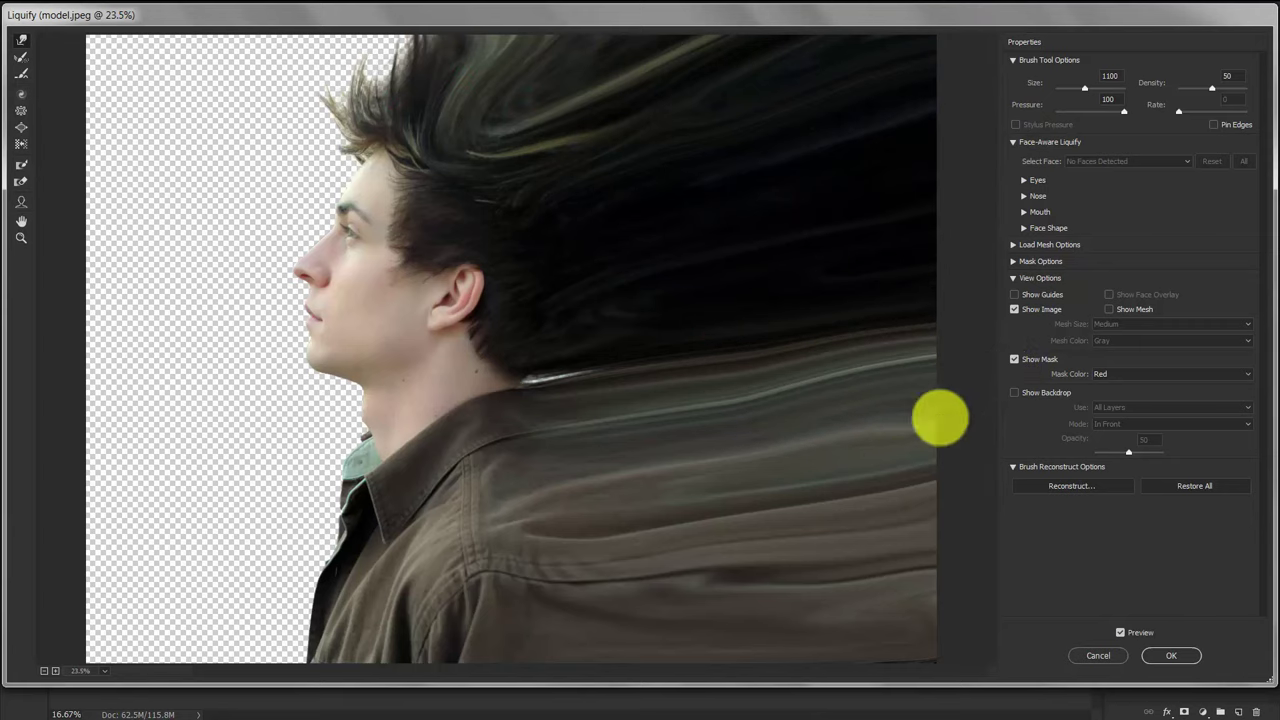
left_click_drag(364, 63, 343, 5)
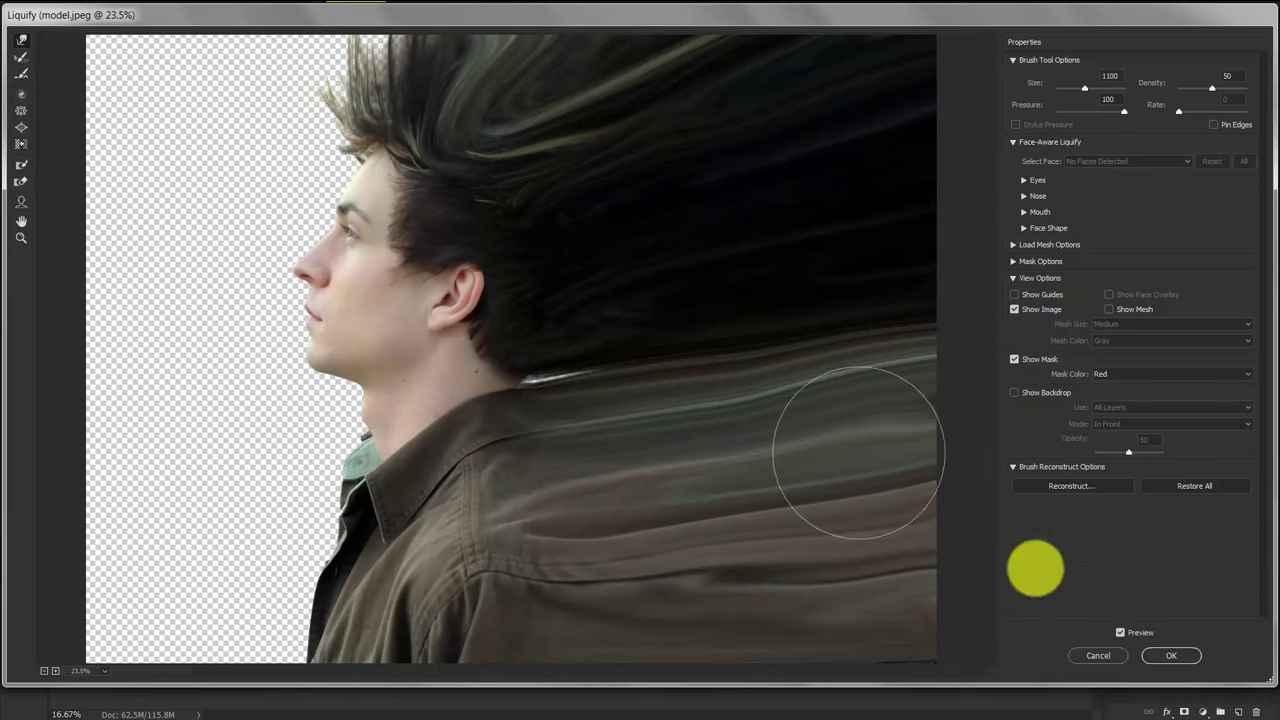
left_click(1177, 655)
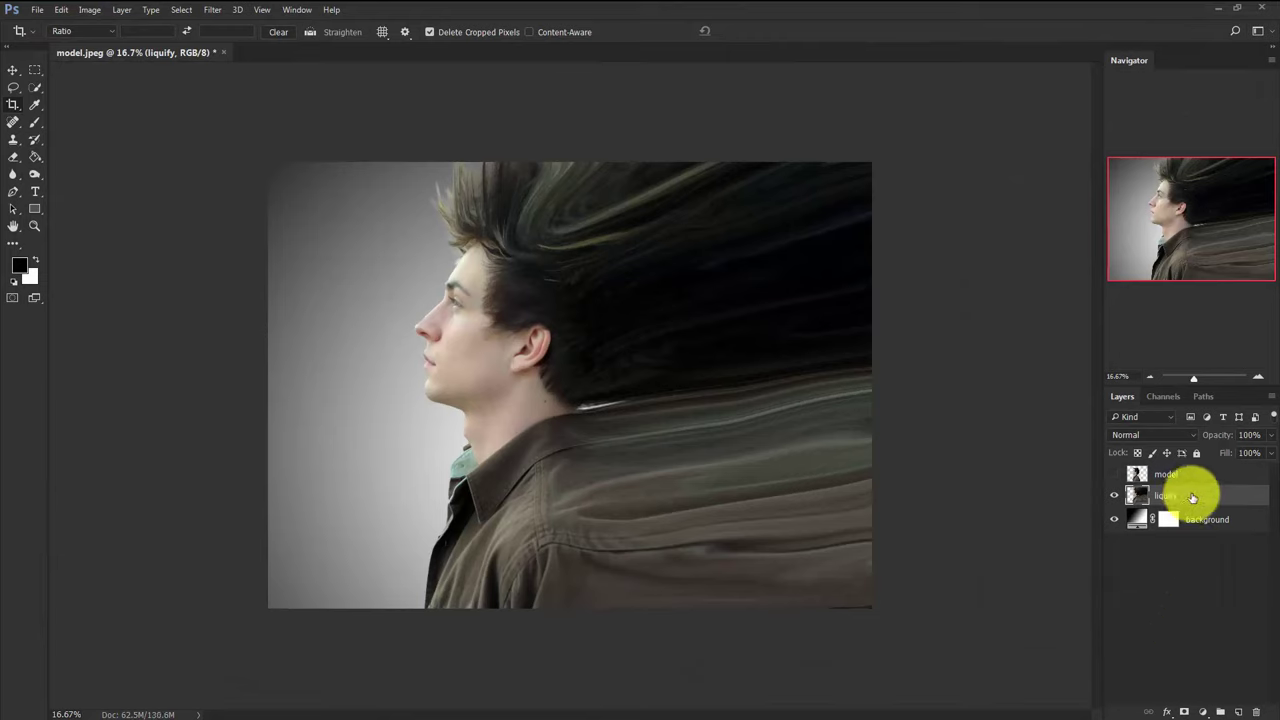
Step: Give the liquify layer a black hide-all mask, then show and select the model layer
key("alt")
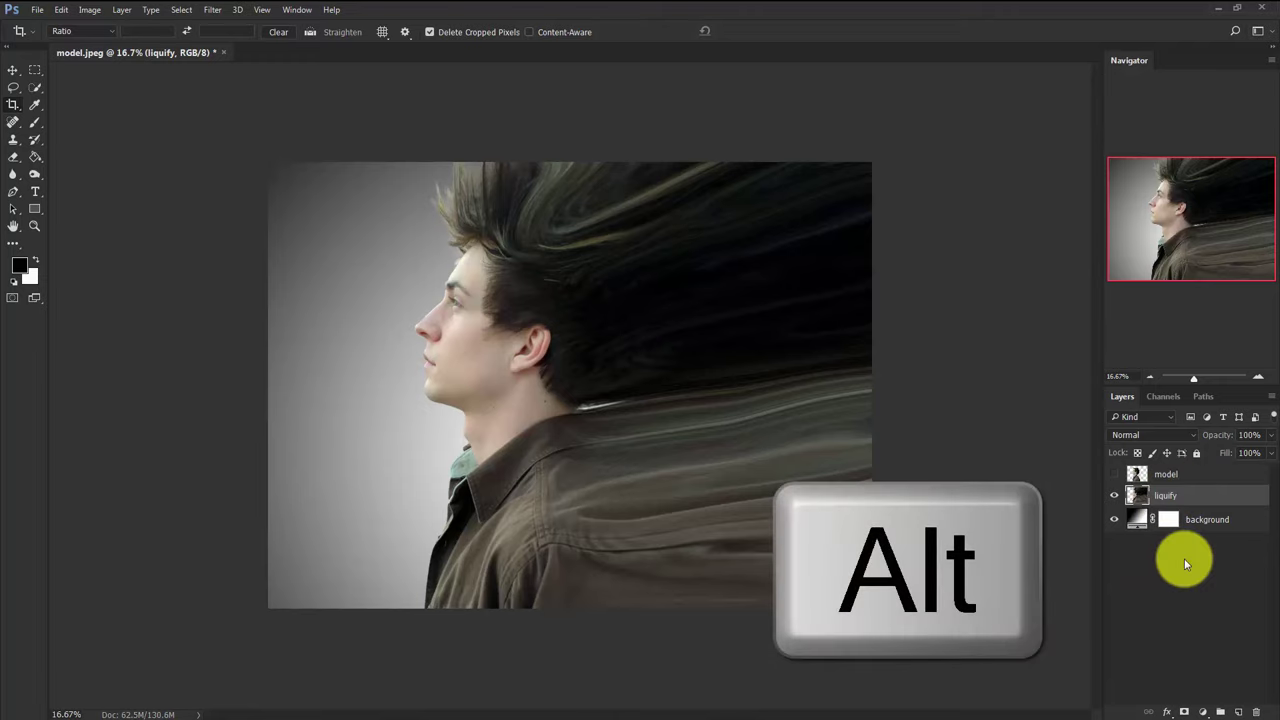
left_click(1183, 712, "alt")
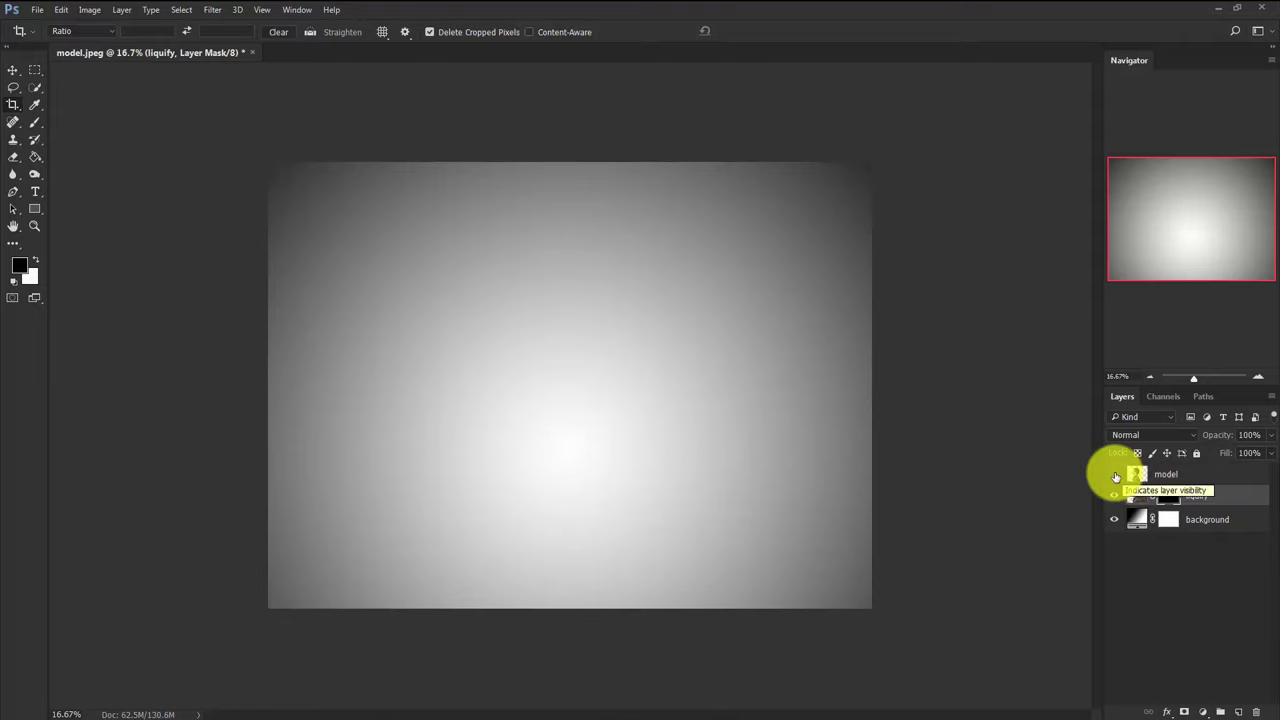
left_click(1115, 475)
left_click(1199, 476)
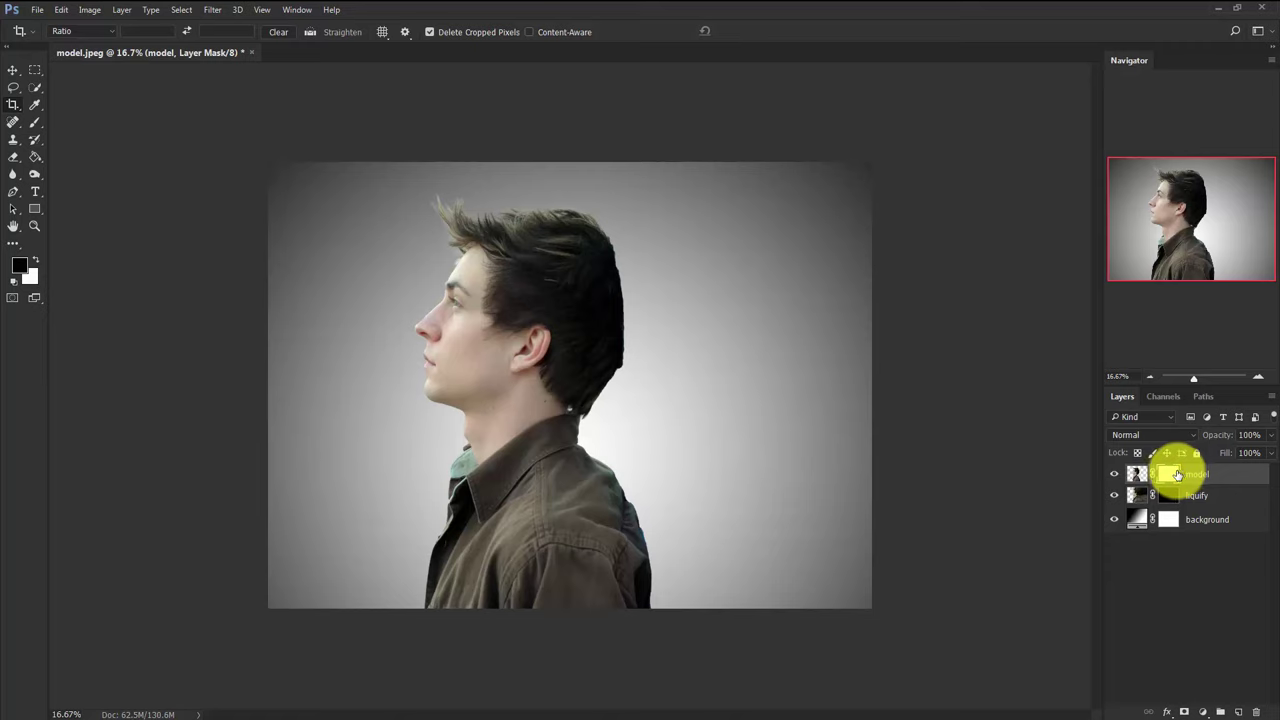
Step: With the Brush Tool active, load the brush.abr particle brushes through the brush picker's Load Brushes command
left_click(37, 123)
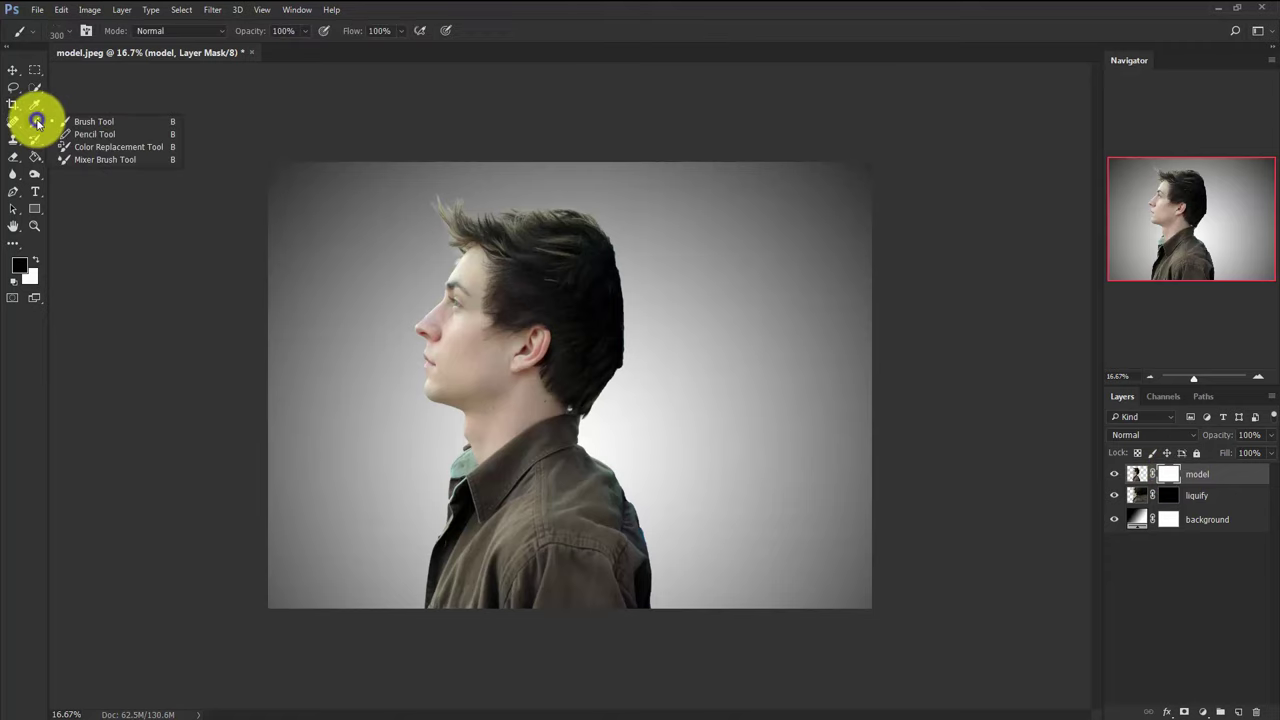
left_click(91, 122)
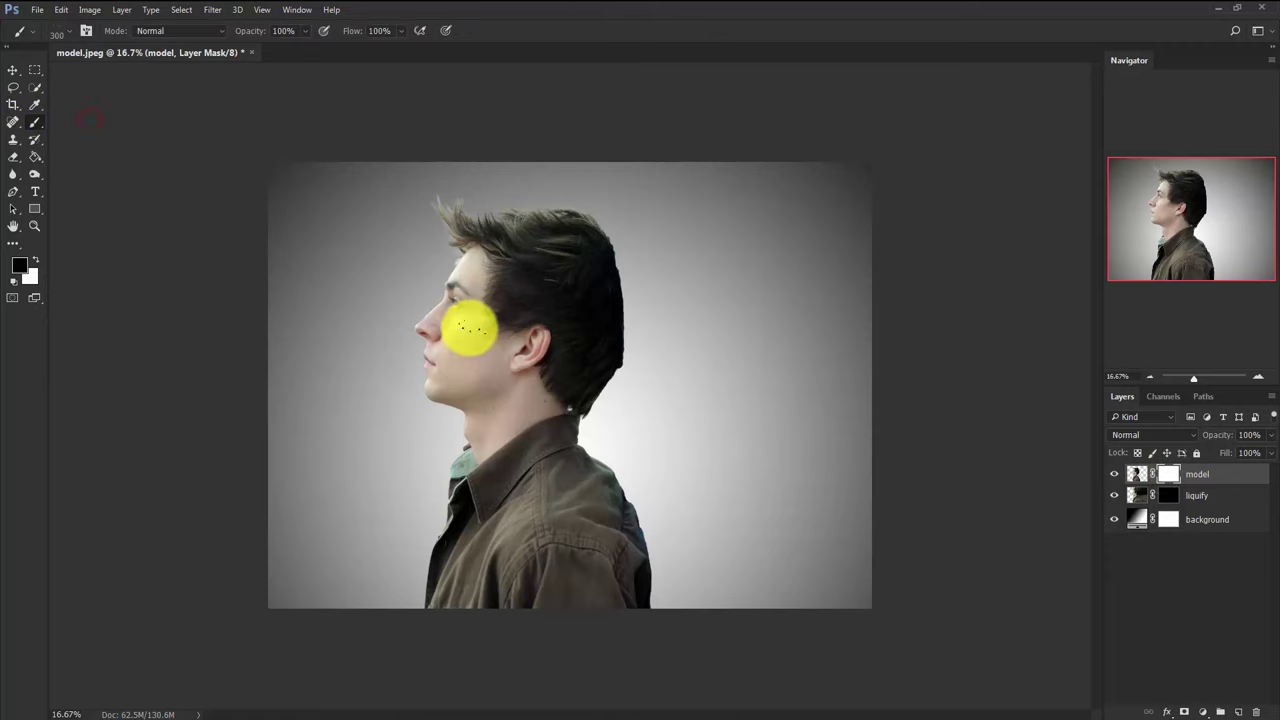
right_click(497, 313)
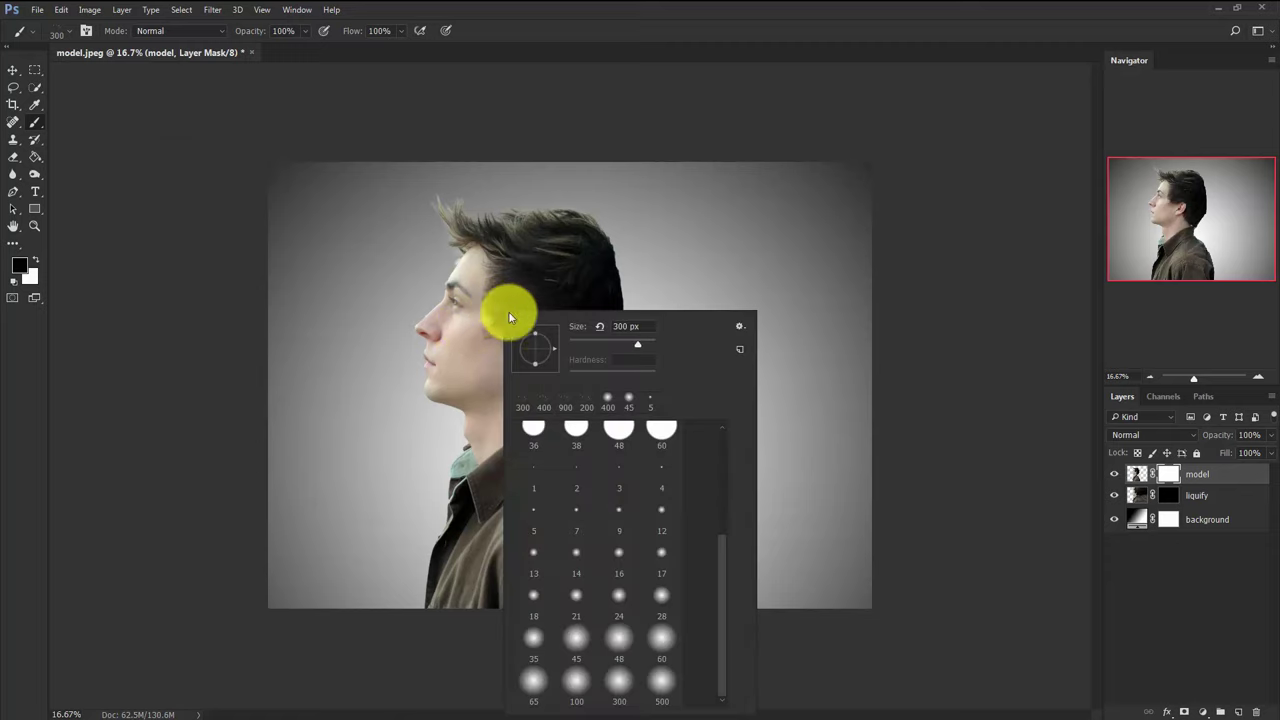
left_click(740, 327)
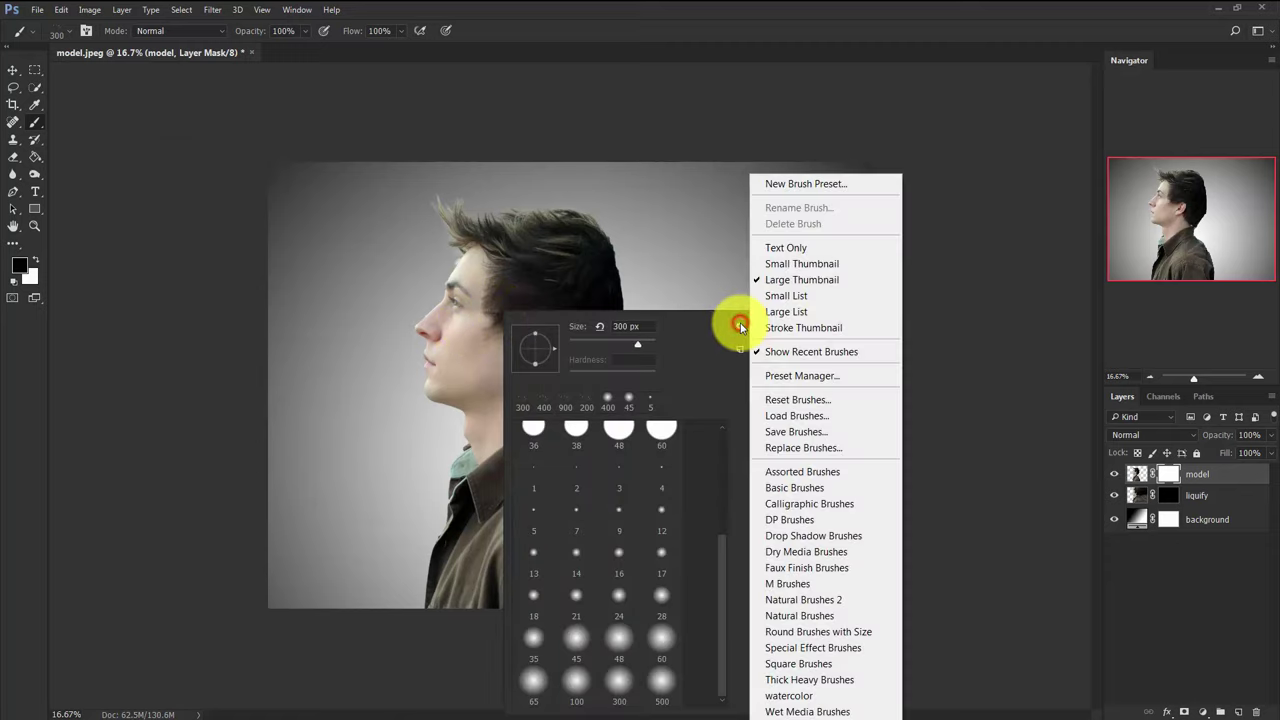
left_click(842, 418)
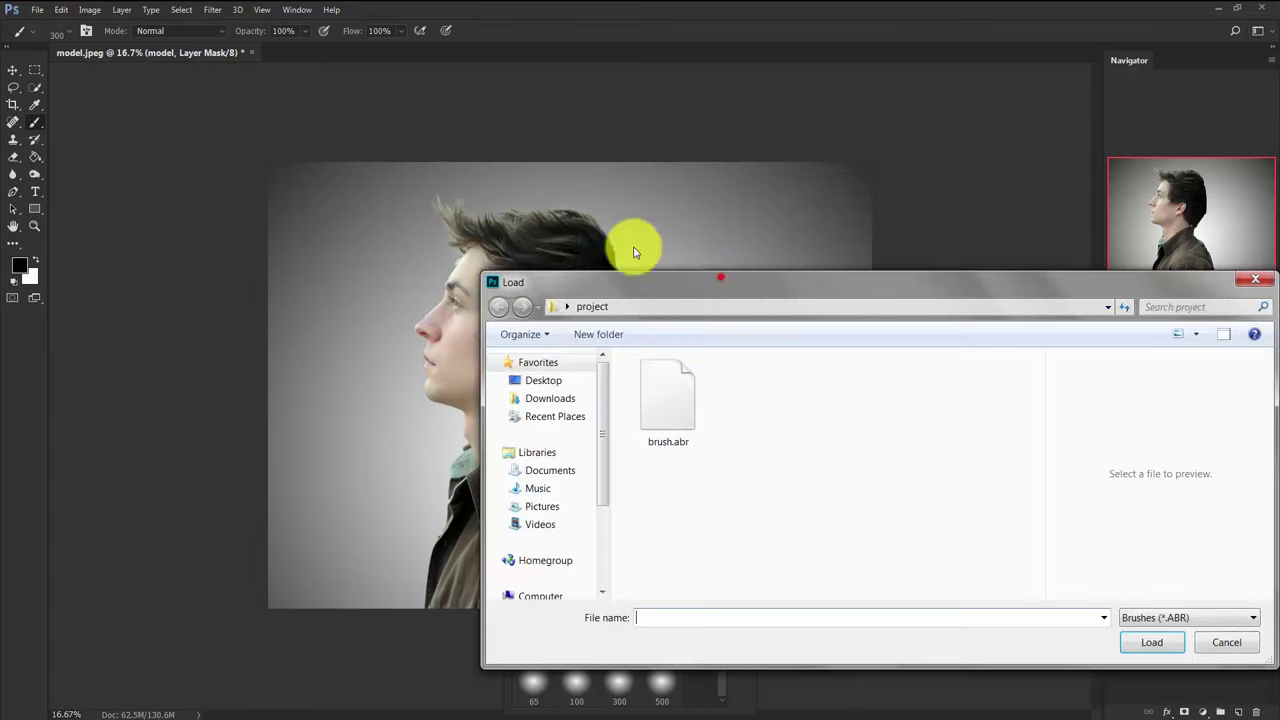
left_click_drag(720, 277, 511, 186)
left_click(438, 288)
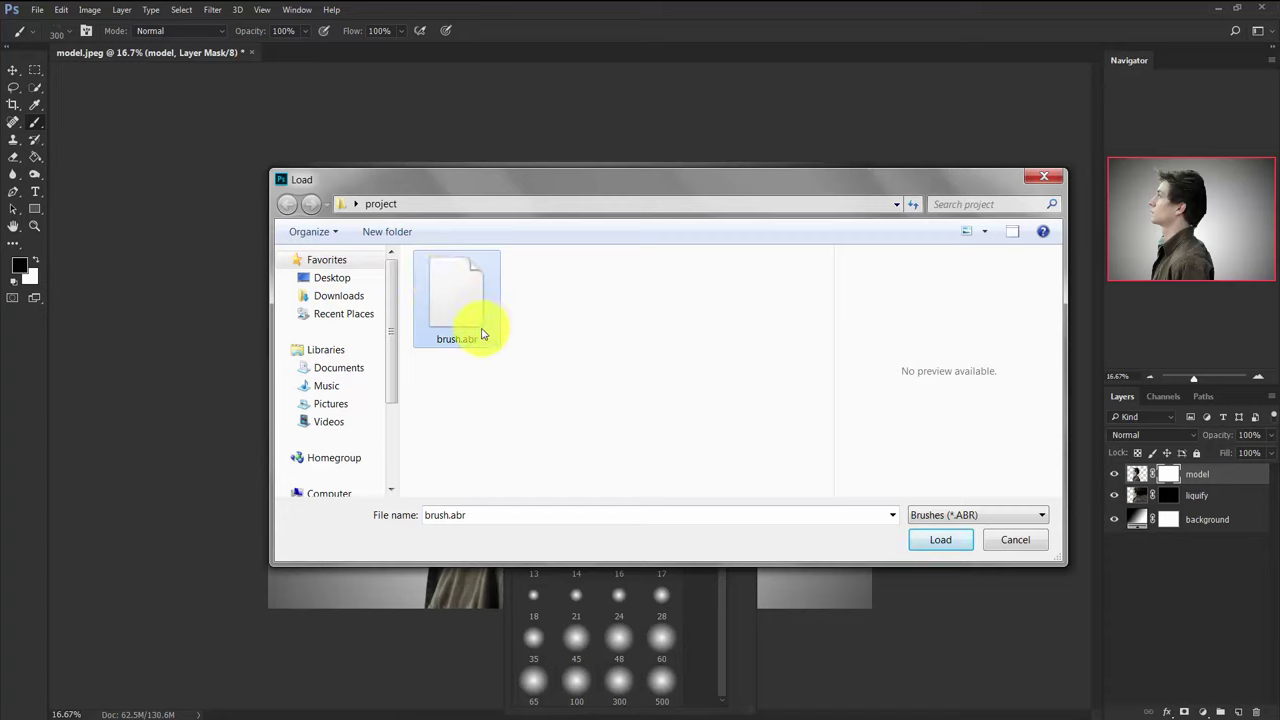
left_click(940, 540)
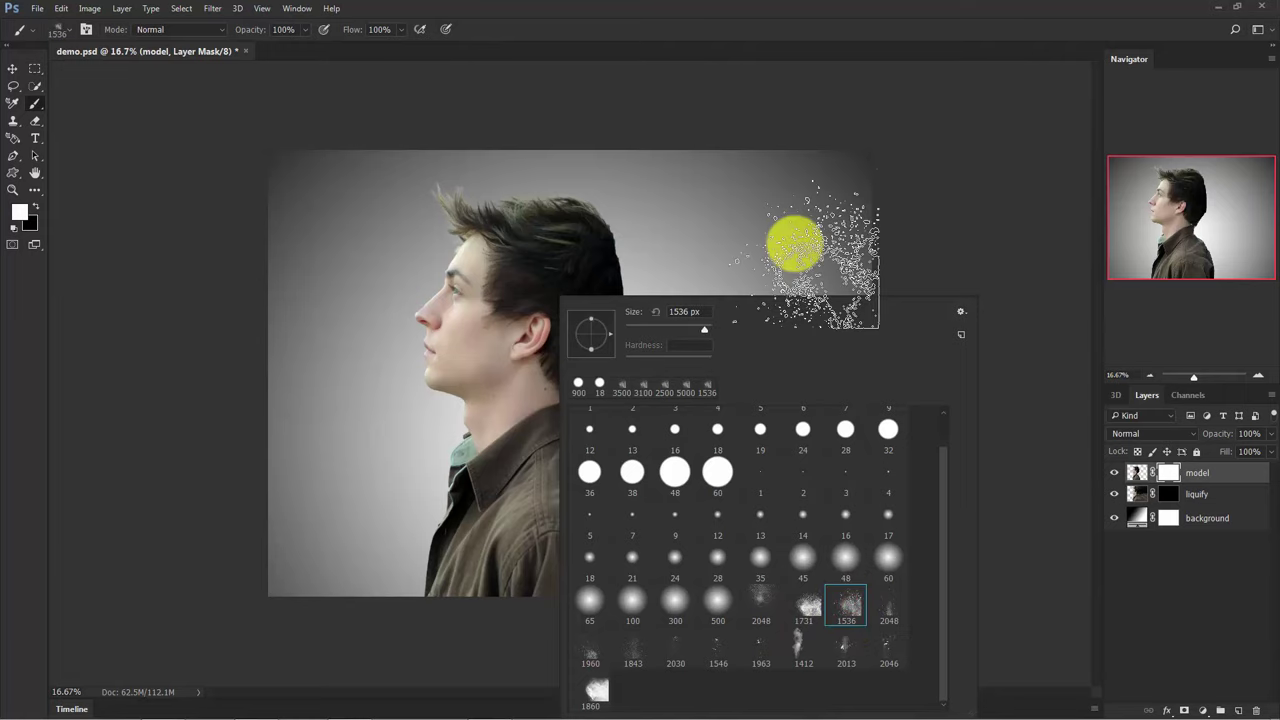
Step: Paint the model layer's mask with the scatter brush along the shoulder edge and the back of the hair
left_click(943, 206)
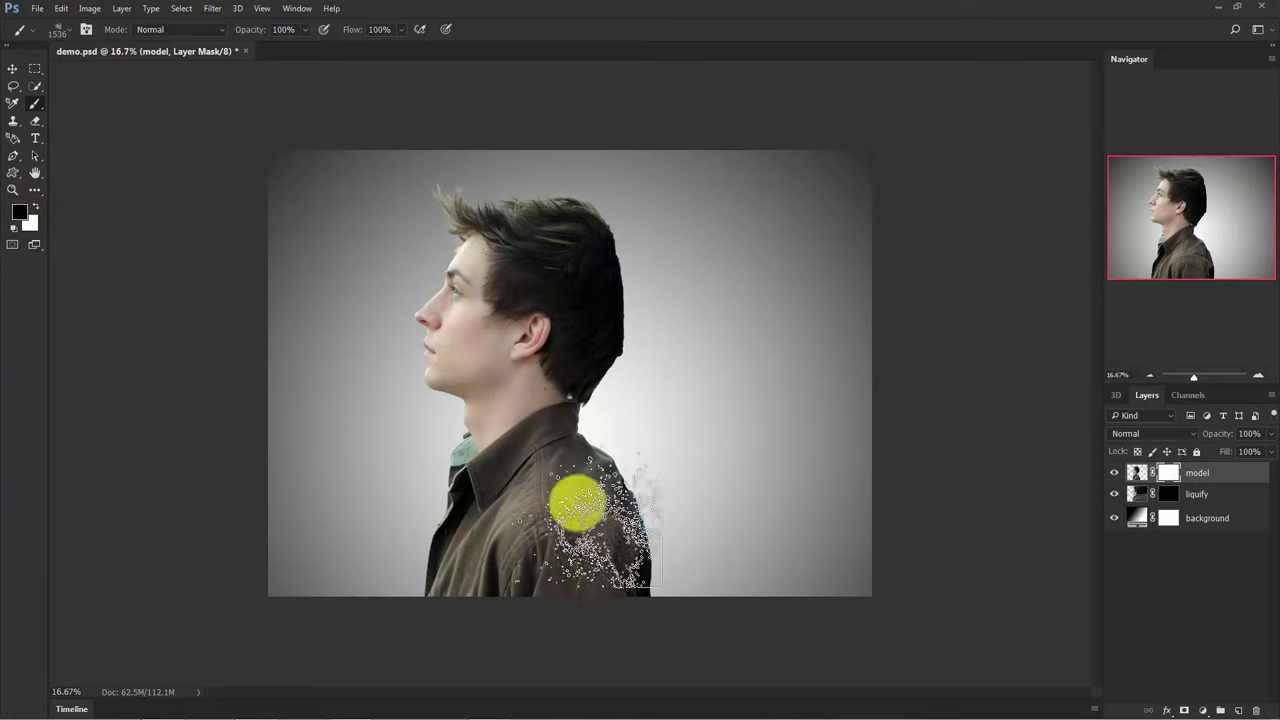
mouse_move(611, 517)
left_mouse_down()
mouse_move(664, 574)
mouse_move(636, 566)
mouse_move(651, 565)
mouse_move(645, 501)
mouse_move(581, 489)
mouse_move(635, 513)
mouse_move(637, 491)
mouse_move(663, 503)
mouse_move(665, 529)
mouse_move(680, 475)
mouse_move(568, 437)
mouse_move(607, 433)
mouse_move(640, 487)
mouse_move(651, 419)
mouse_move(550, 395)
mouse_move(621, 432)
mouse_move(691, 428)
mouse_move(606, 344)
mouse_move(573, 341)
mouse_move(609, 364)
mouse_move(603, 411)
mouse_move(576, 283)
mouse_move(614, 302)
mouse_move(619, 336)
mouse_move(576, 359)
mouse_move(588, 378)
mouse_move(580, 412)
mouse_move(714, 354)
mouse_move(553, 246)
mouse_move(611, 277)
mouse_move(595, 335)
mouse_move(569, 249)
left_mouse_up()
right_click(571, 247)
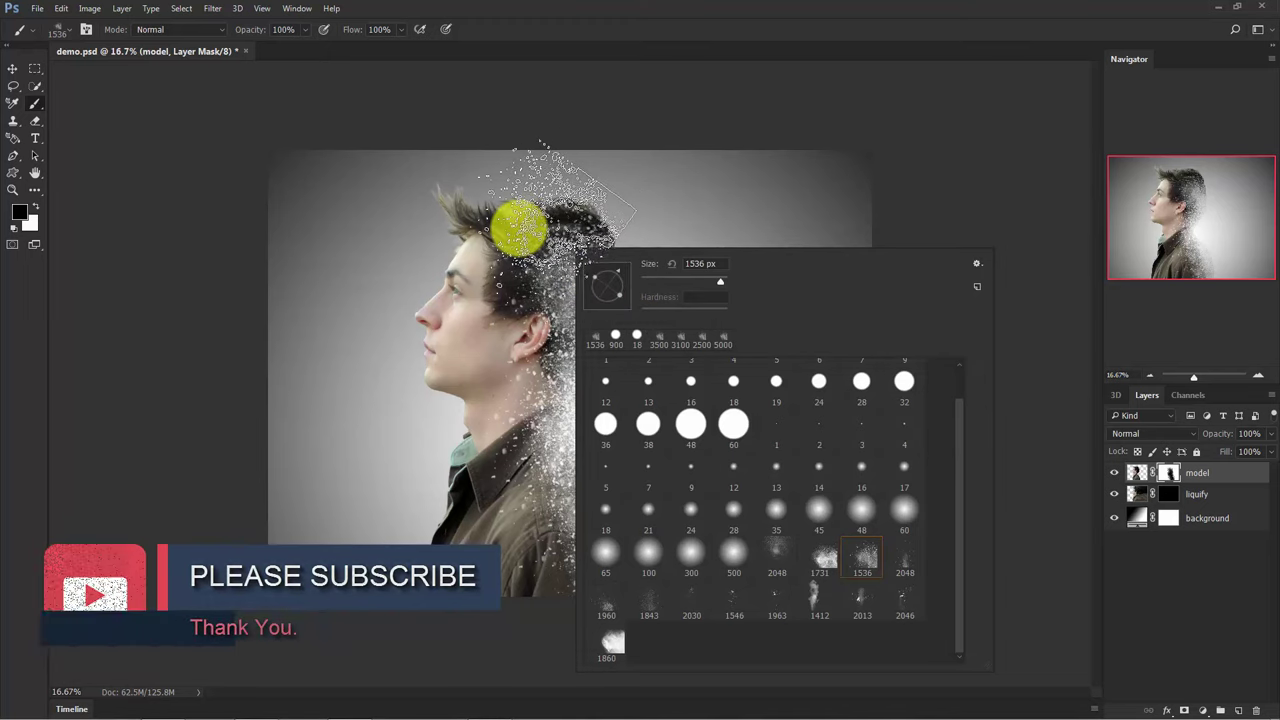
left_click(518, 226)
mouse_move(548, 208)
left_mouse_down()
mouse_move(593, 234)
mouse_move(565, 257)
mouse_move(595, 268)
mouse_move(531, 208)
mouse_move(471, 207)
mouse_move(572, 197)
mouse_move(604, 254)
mouse_move(599, 281)
mouse_move(604, 249)
mouse_move(600, 352)
left_mouse_up()
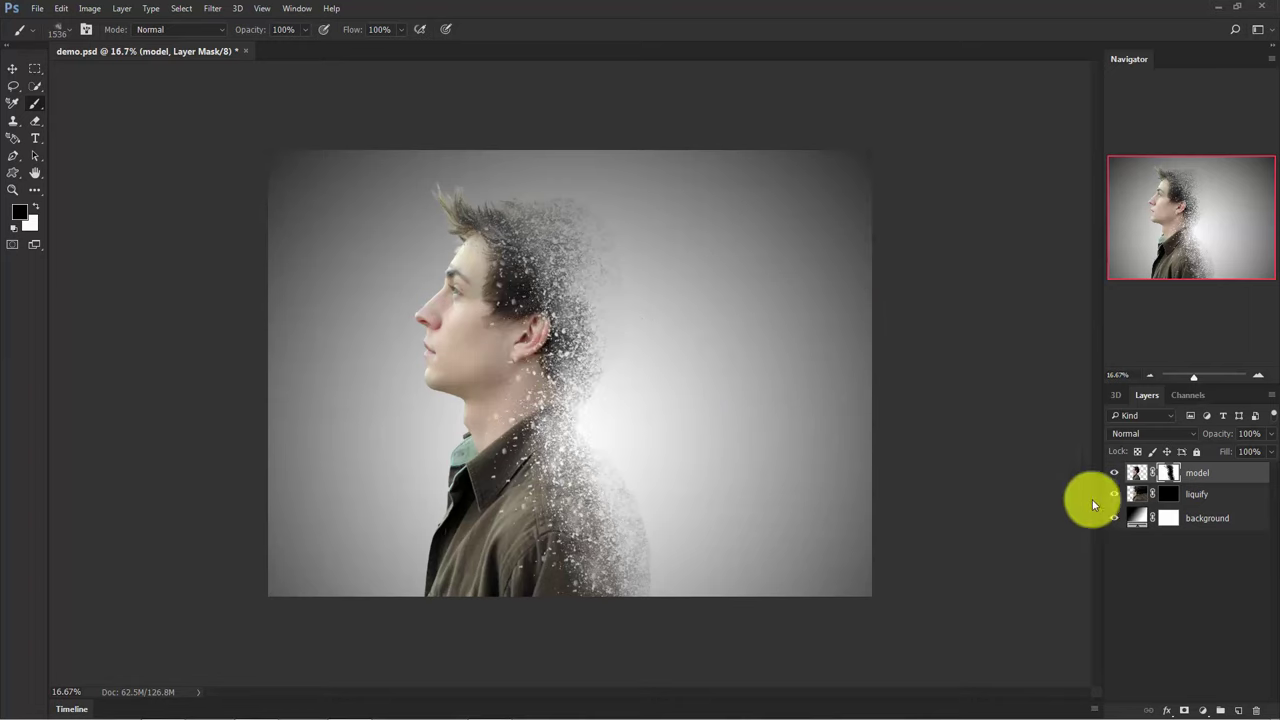
Step: Switch the foreground to white and rotate the scatter brush tip's angle
left_click(38, 204)
right_click(510, 478)
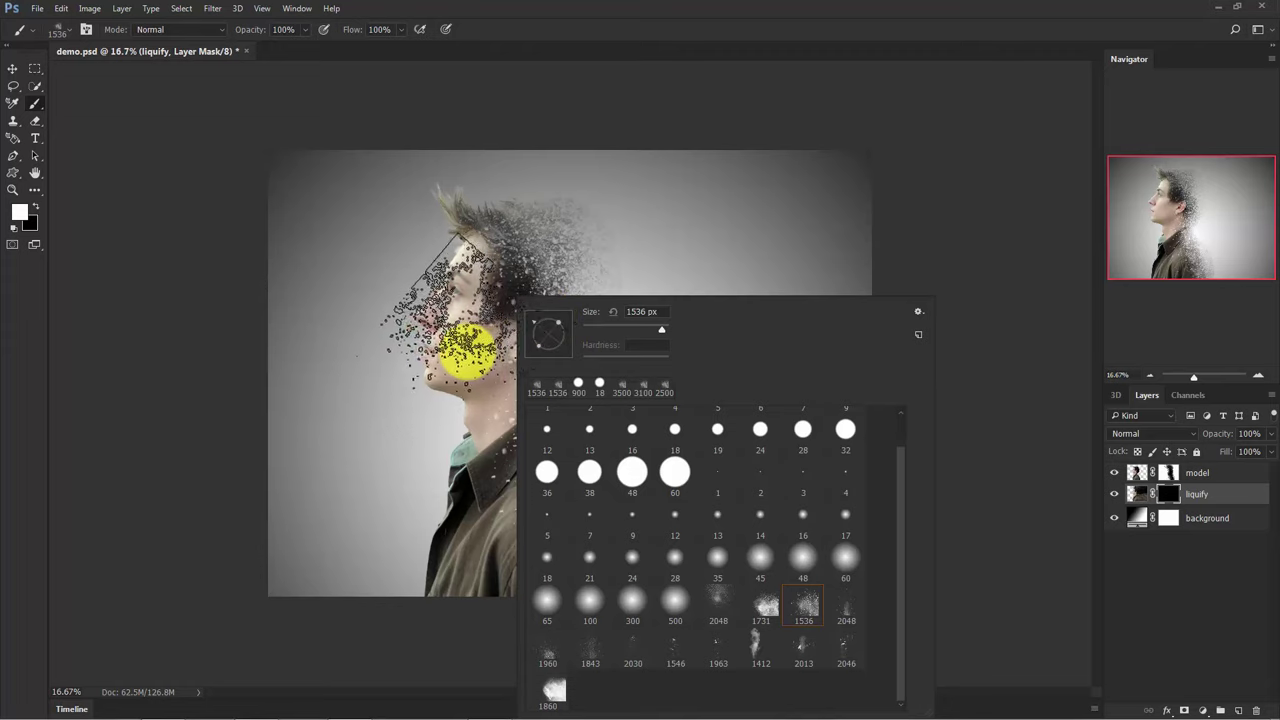
mouse_move(533, 320)
left_mouse_down()
mouse_move(523, 349)
mouse_move(474, 355)
mouse_move(533, 355)
mouse_move(457, 380)
mouse_move(457, 451)
mouse_move(390, 440)
left_mouse_up()
Step: Paint and stamp particles on the liquify layer mask along the shoulder, neck and back of the head
mouse_move(582, 553)
left_mouse_down()
mouse_move(547, 536)
mouse_move(637, 547)
left_mouse_up()
left_click(663, 606)
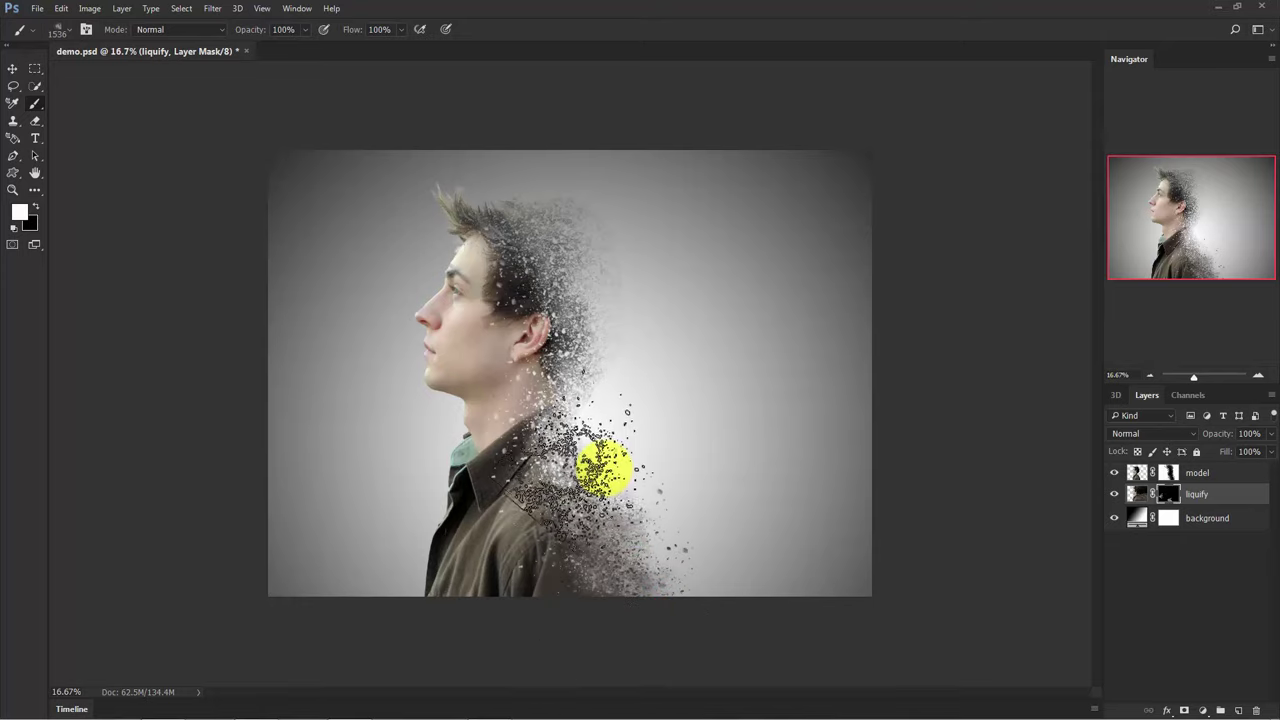
left_click(605, 465)
left_click(590, 385)
left_click(584, 288)
left_click(560, 247)
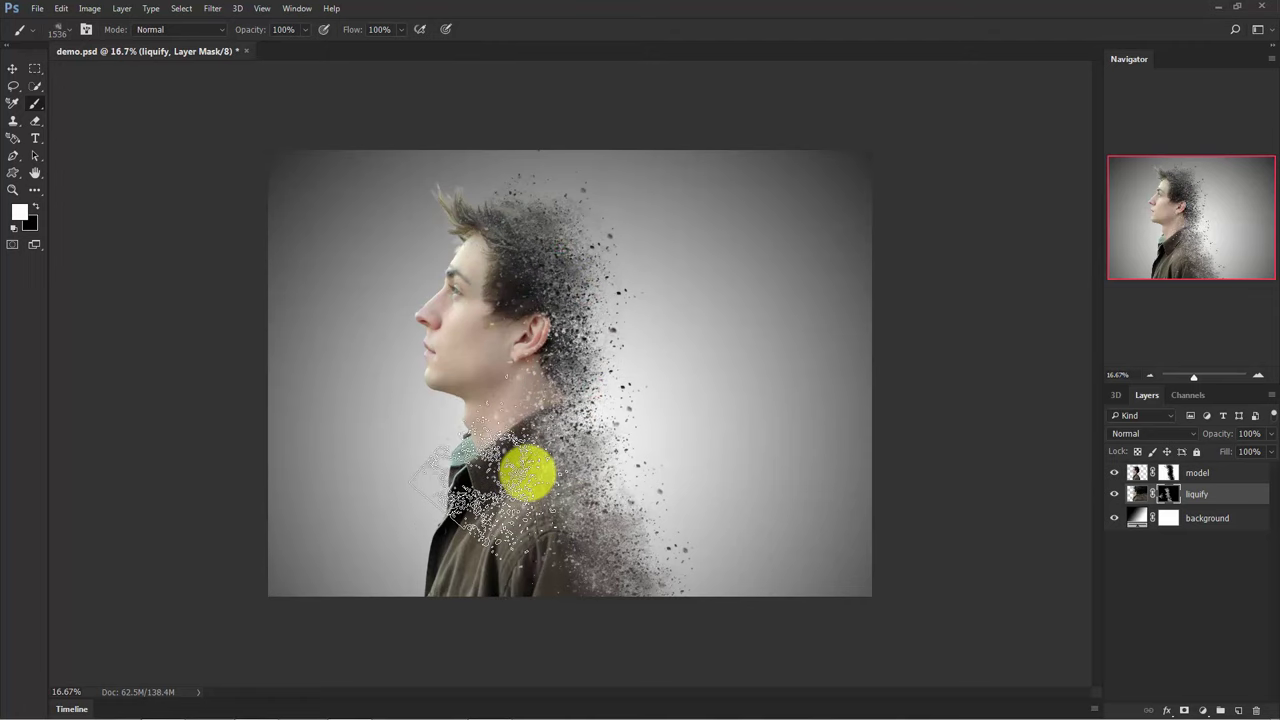
Step: Stamp large and medium fragments beside the head and shoulder, changing brush size with ] and [
key("bracketright")
key("bracketright")
key("bracketright")
key("bracketright")
key("bracketright")
key("bracketright")
key("bracketright")
key("bracketright")
key("bracketright")
key("bracketright")
key("bracketright")
key("bracketright")
key("bracketright")
key("bracketright")
key("bracketright")
key("bracketright")
key("bracketright")
key("bracketright")
key("bracketright")
key("bracketright")
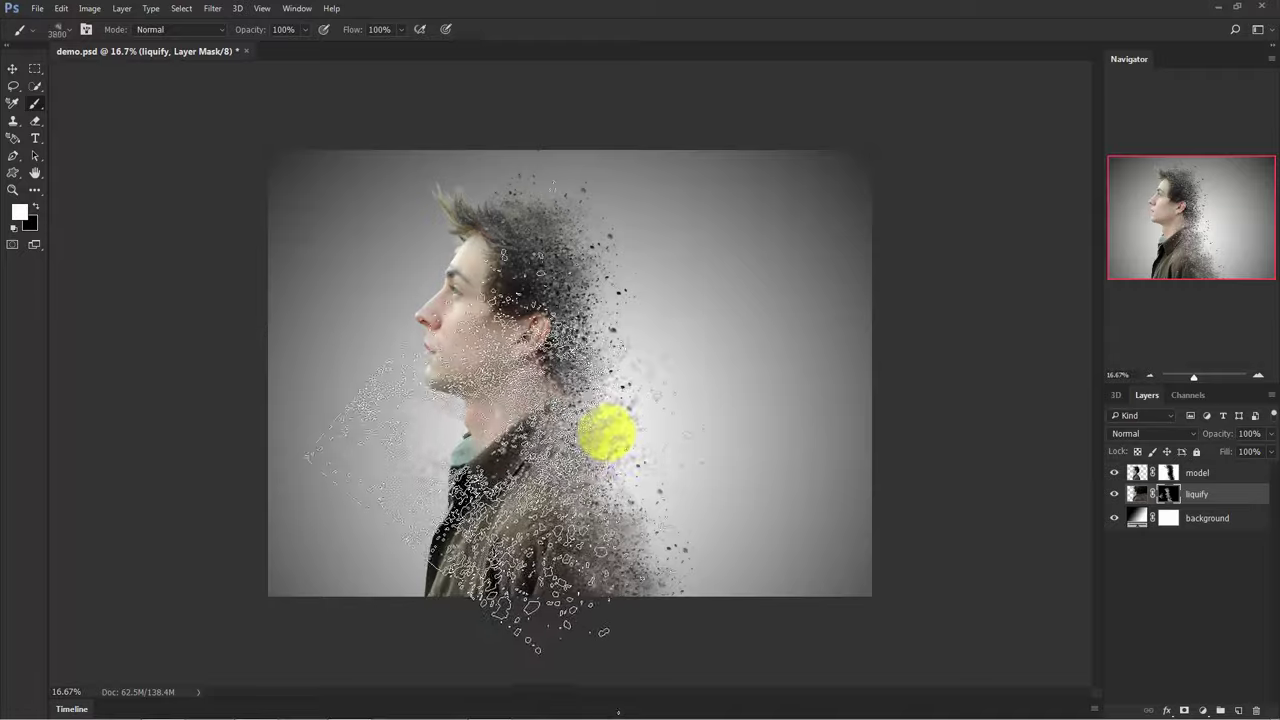
left_click(672, 402)
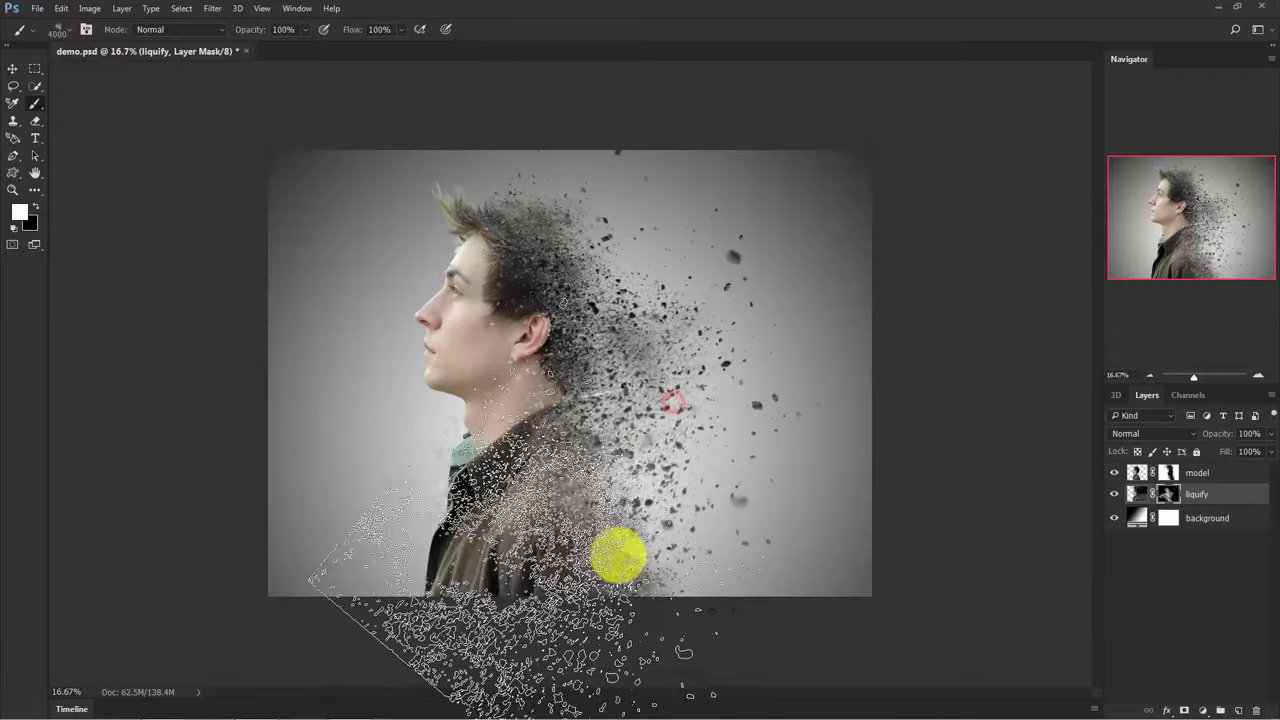
key("bracketleft")
key("bracketleft")
key("bracketleft")
key("bracketleft")
key("bracketleft")
key("bracketleft")
key("bracketleft")
key("bracketleft")
key("bracketleft")
key("bracketleft")
key("bracketleft")
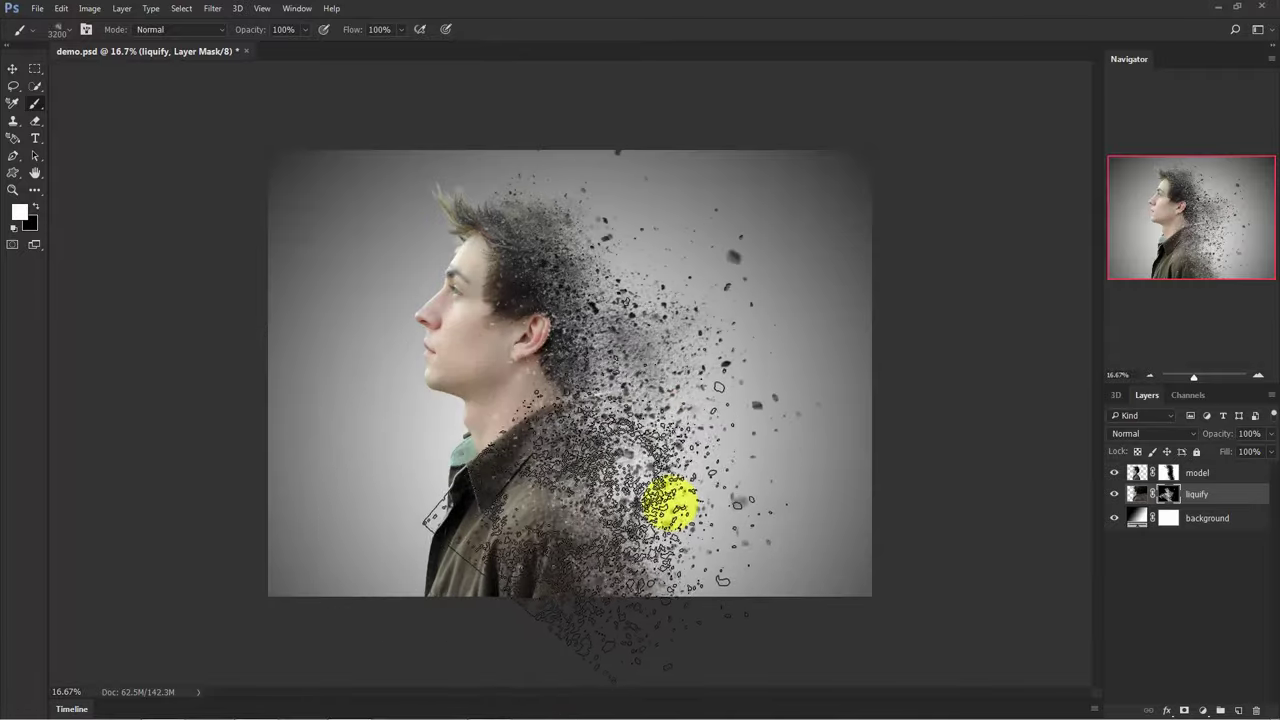
left_click(672, 513)
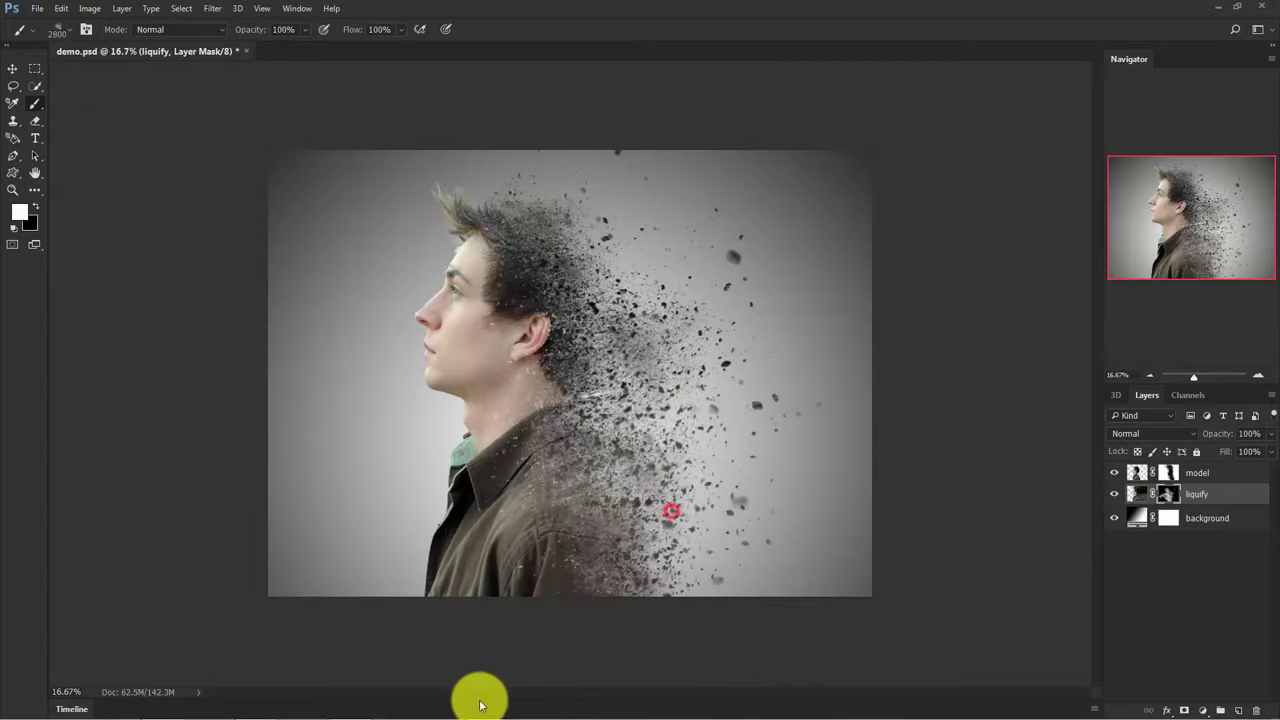
key("bracketleft")
key("bracketleft")
key("bracketleft")
key("bracketleft")
key("bracketleft")
key("bracketleft")
key("bracketleft")
key("bracketleft")
key("bracketleft")
left_click(603, 265)
mouse_move(505, 470)
left_mouse_down()
mouse_move(376, 498)
mouse_move(450, 466)
mouse_move(558, 260)
mouse_move(578, 286)
mouse_move(575, 323)
mouse_move(520, 531)
mouse_move(570, 530)
mouse_move(640, 482)
mouse_move(604, 654)
mouse_move(678, 598)
mouse_move(686, 671)
mouse_move(578, 707)
mouse_move(557, 500)
mouse_move(588, 280)
mouse_move(597, 455)
mouse_move(545, 500)
mouse_move(574, 283)
mouse_move(628, 297)
mouse_move(642, 327)
mouse_move(366, 656)
mouse_move(443, 617)
mouse_move(556, 465)
mouse_move(618, 445)
mouse_move(585, 520)
mouse_move(629, 672)
mouse_move(668, 596)
mouse_move(298, 712)
mouse_move(130, 393)
mouse_move(366, 434)
left_mouse_up()
key("bracketright")
key("bracketright")
Step: Add a Gradient Map adjustment layer using the Violet, Orange gradient preset
left_click(1192, 595)
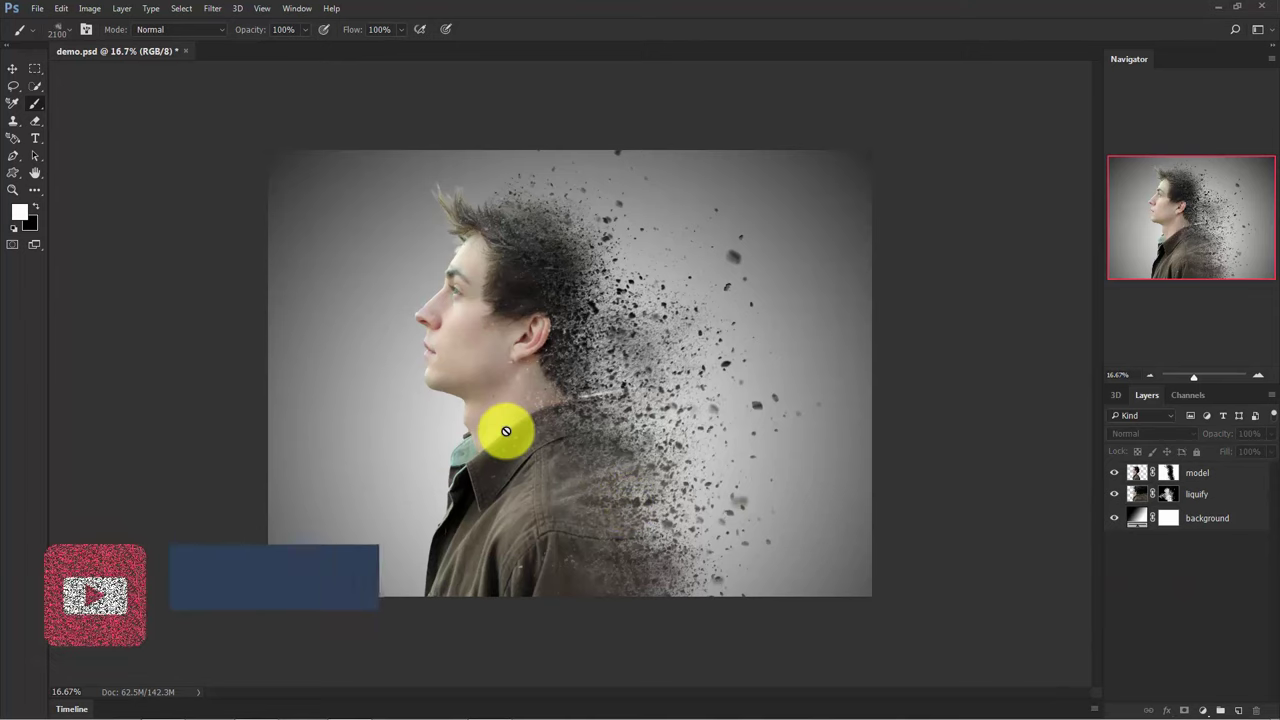
left_click(1203, 709)
left_click(1206, 680)
left_click(985, 320)
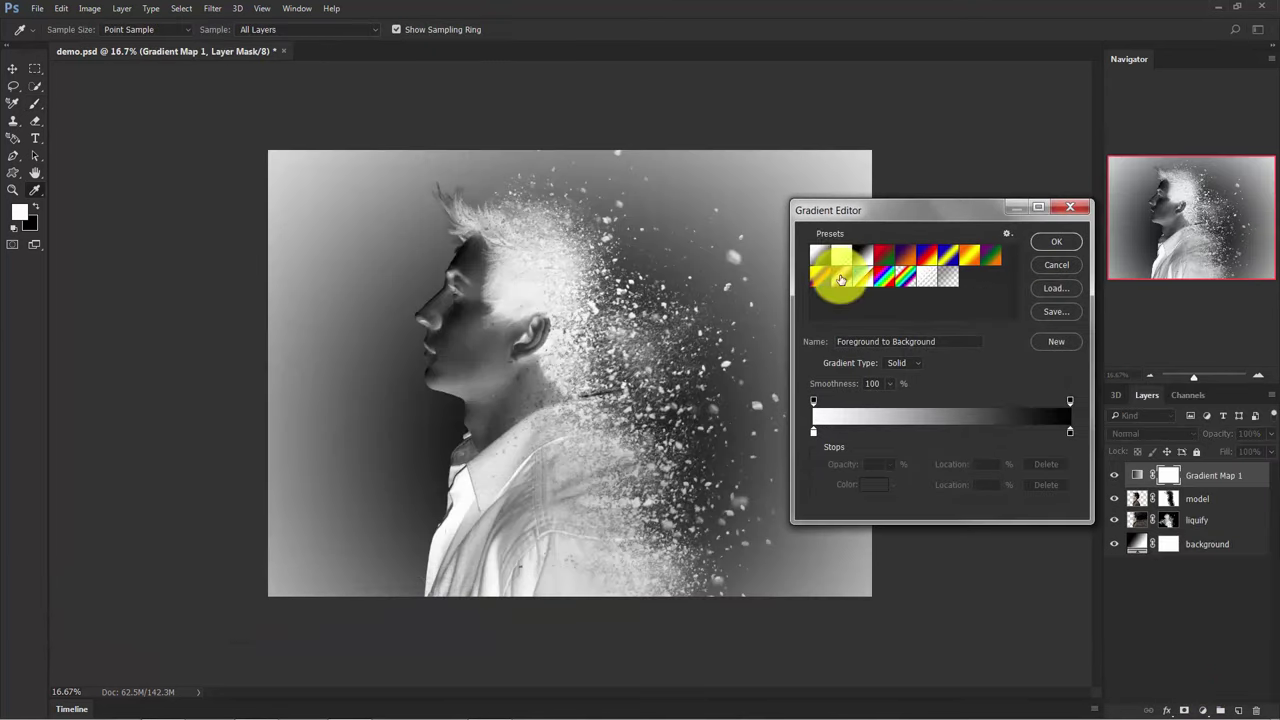
left_click(905, 256)
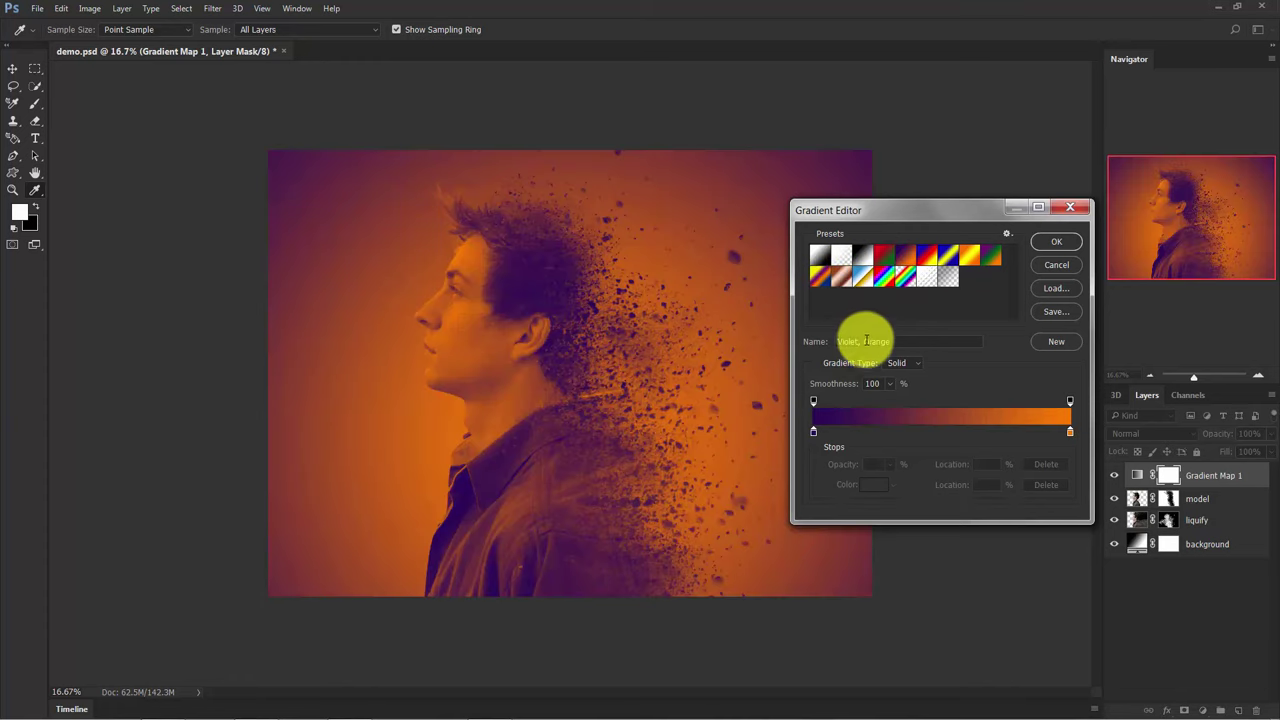
left_click_drag(909, 343, 829, 343)
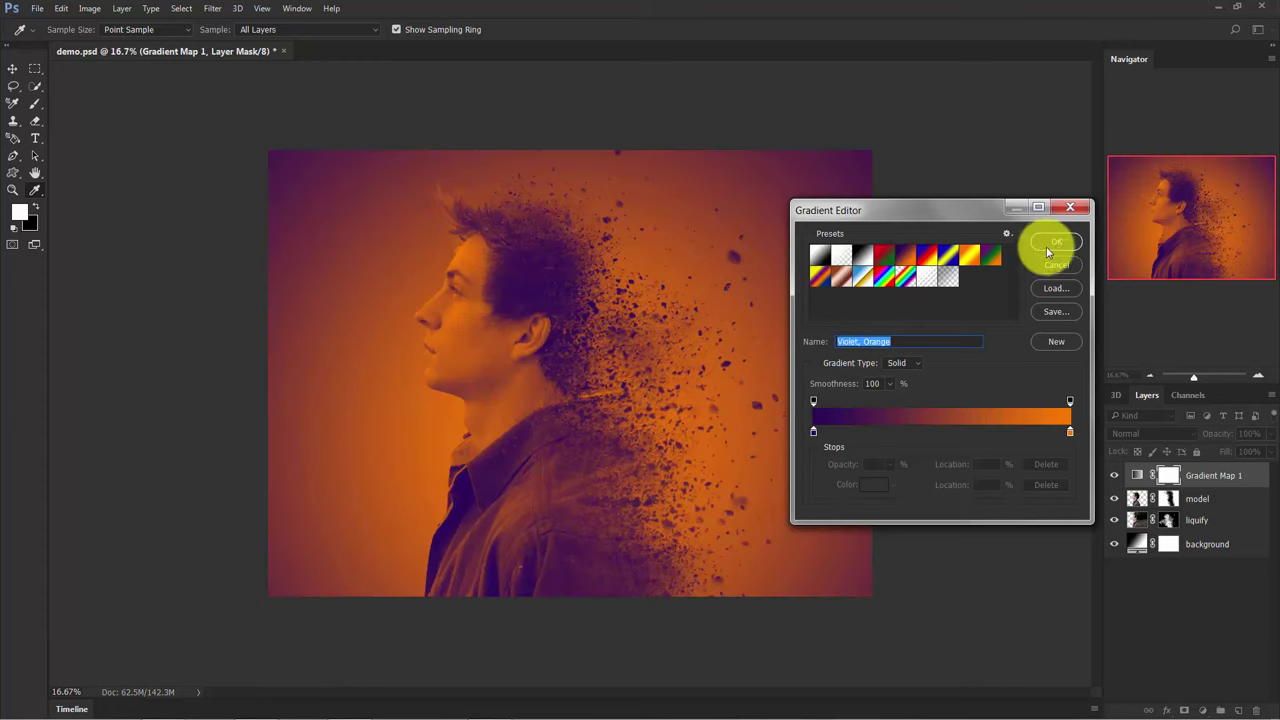
left_click(1056, 245)
Step: Set the gradient map's blend mode to Soft Light and its opacity to 50%
key("b")
left_click(1134, 433)
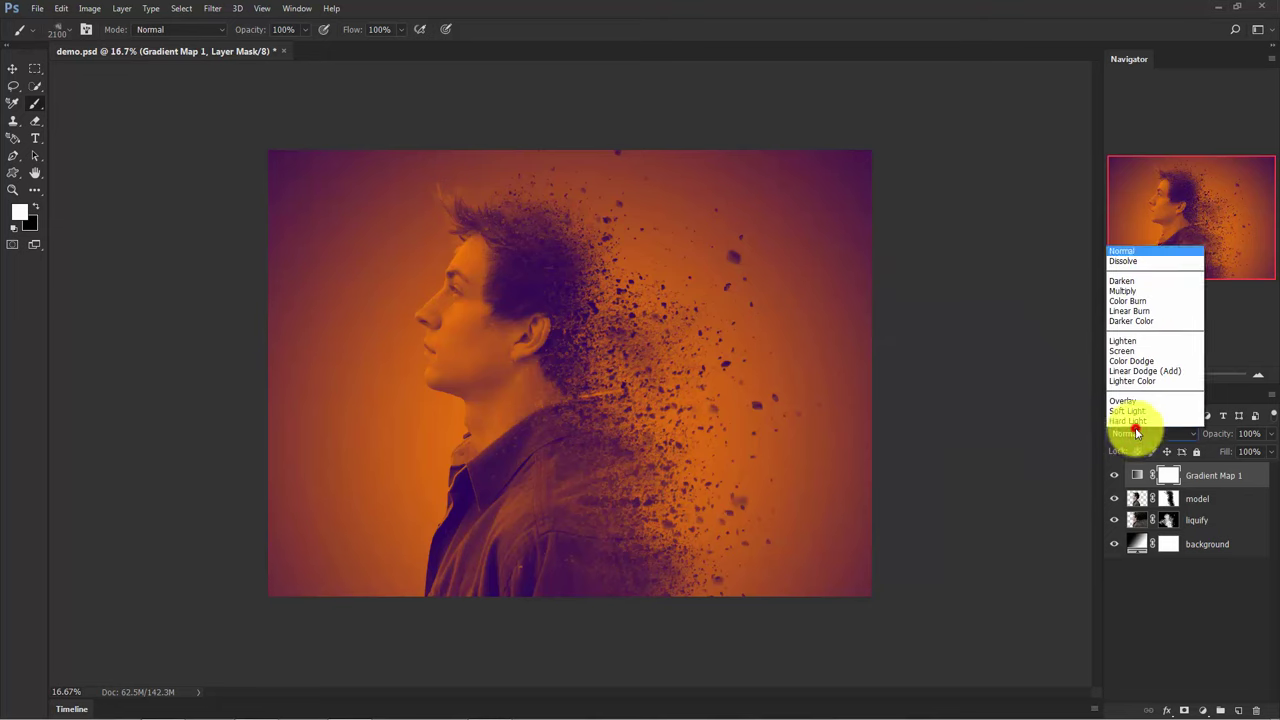
left_click(1125, 273)
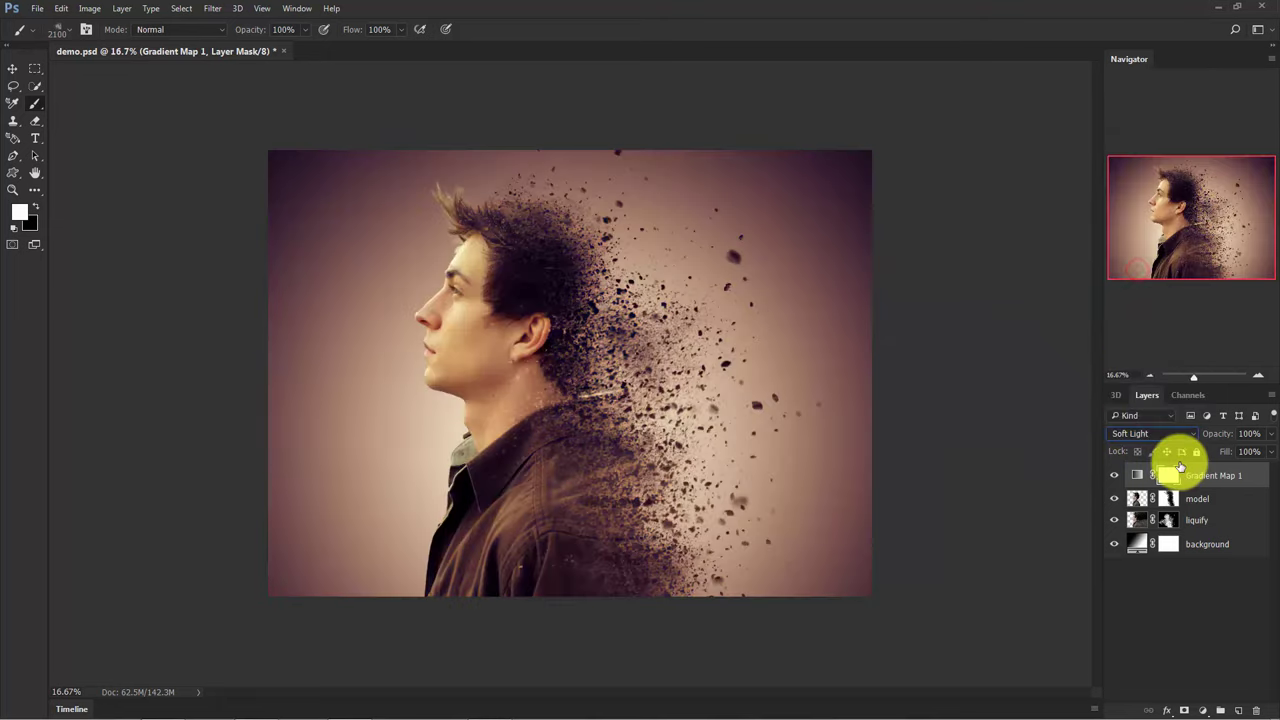
left_click(1262, 432)
type("50")
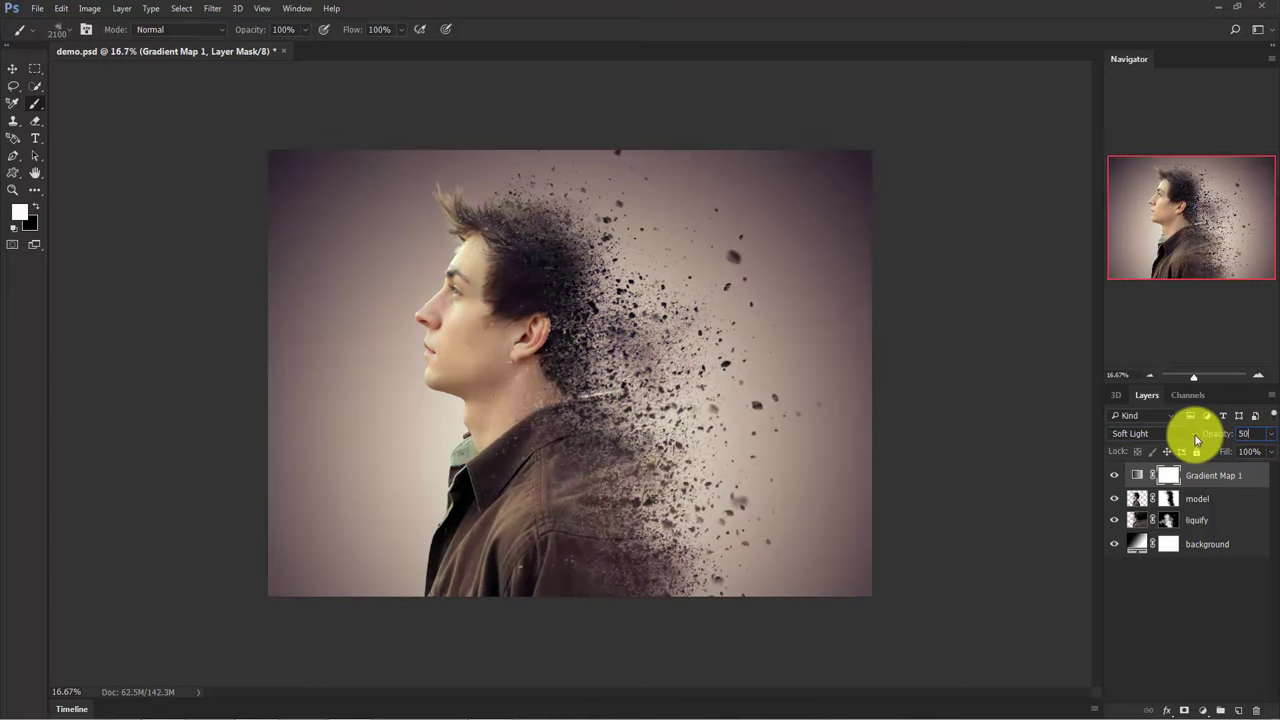
key("Return")
left_click(1198, 550)
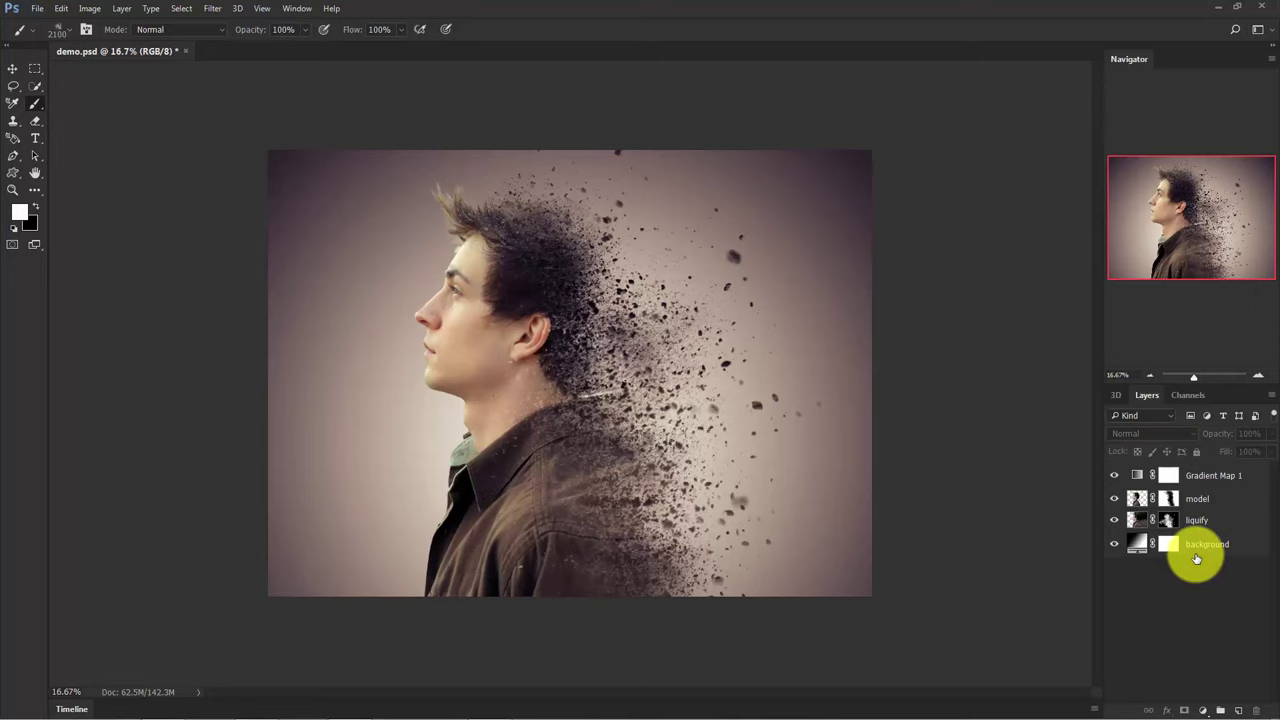
key("ctrl+minus")
key("ctrl+minus")
key("ctrl+plus")
key("ctrl+plus")
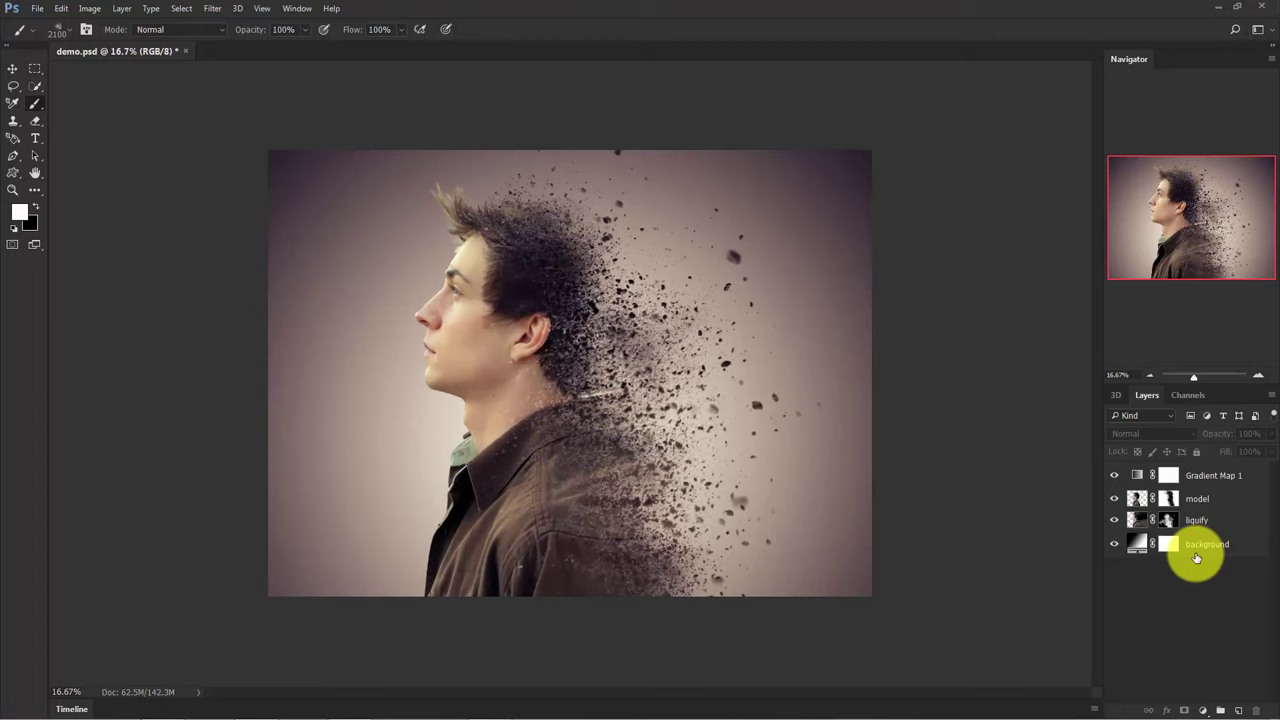